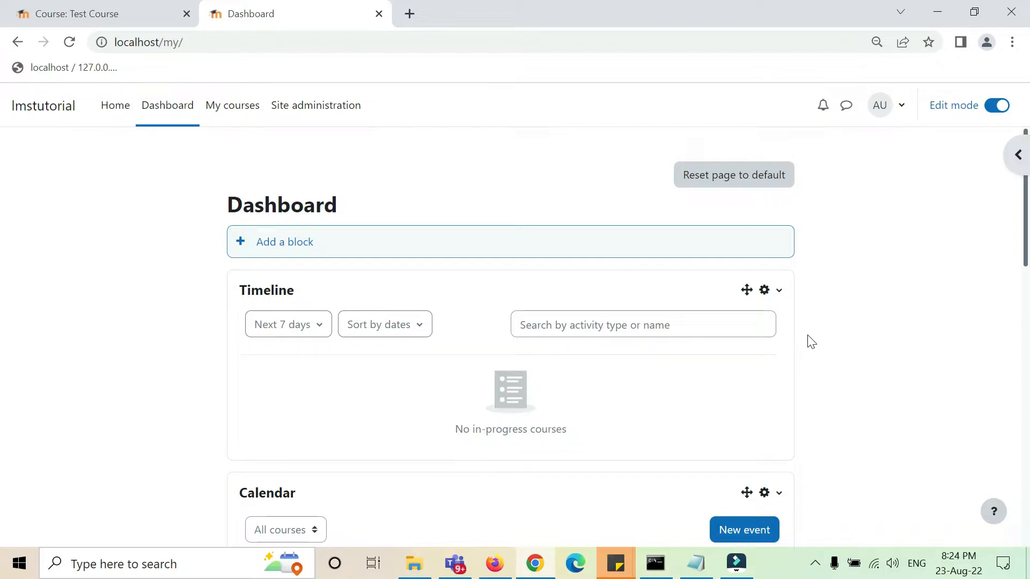
# Go to the site's course and category management and start creating a new course in Category 1.
pyautogui.click(308, 118)
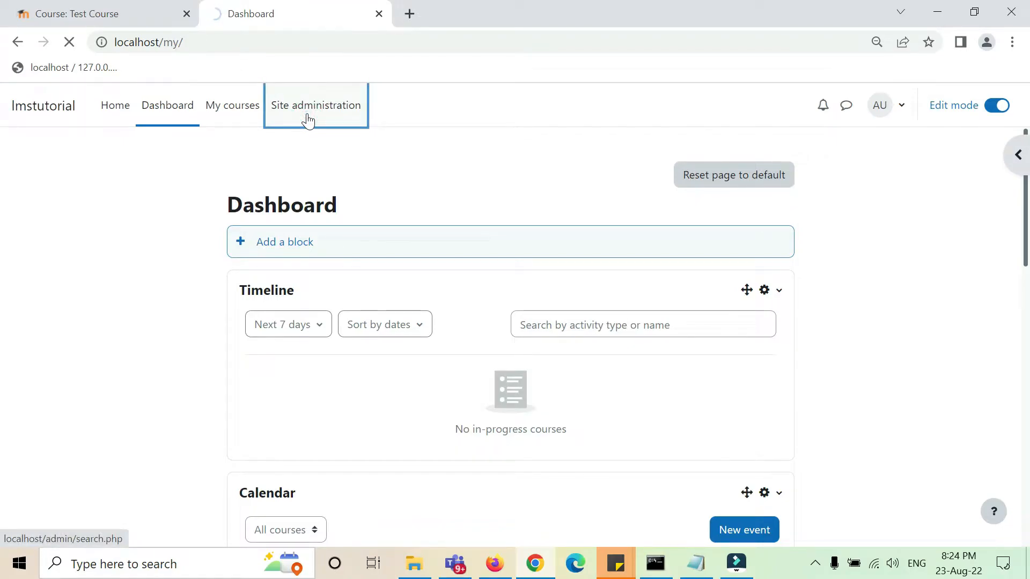
pyautogui.click(204, 231)
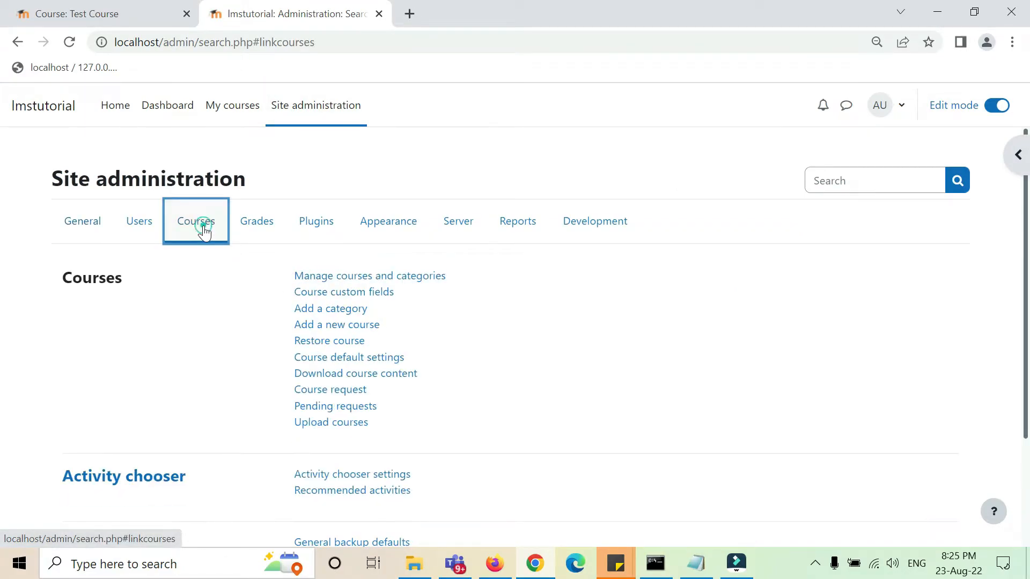
pyautogui.click(405, 276)
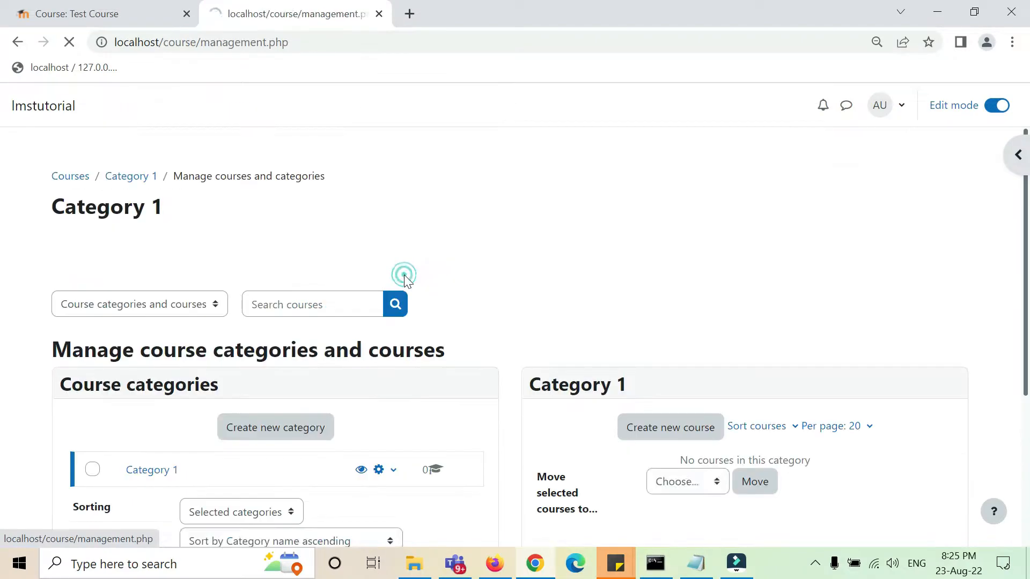
pyautogui.scroll(-3, 661, 403)
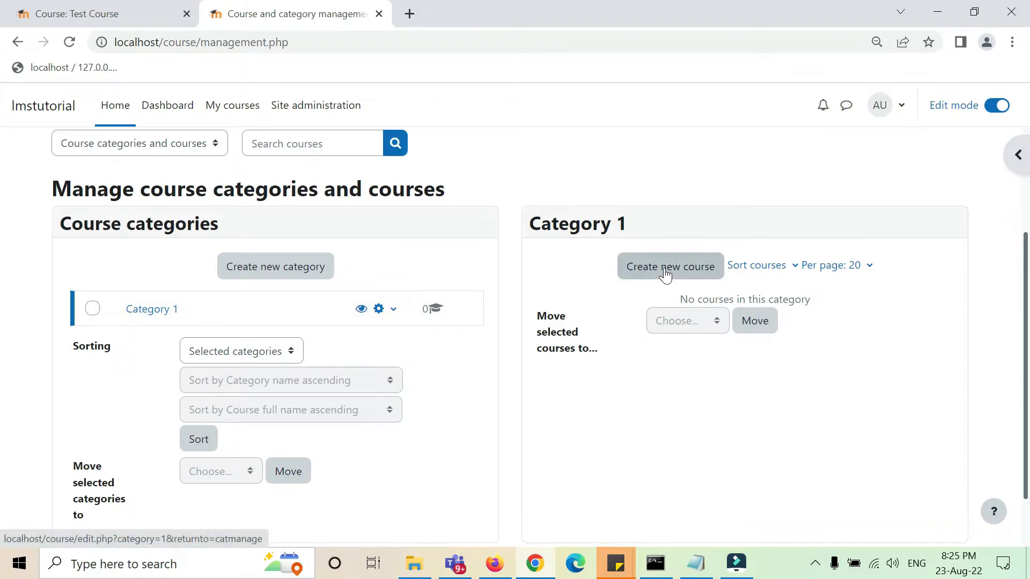
pyautogui.scroll(2, 376, 314)
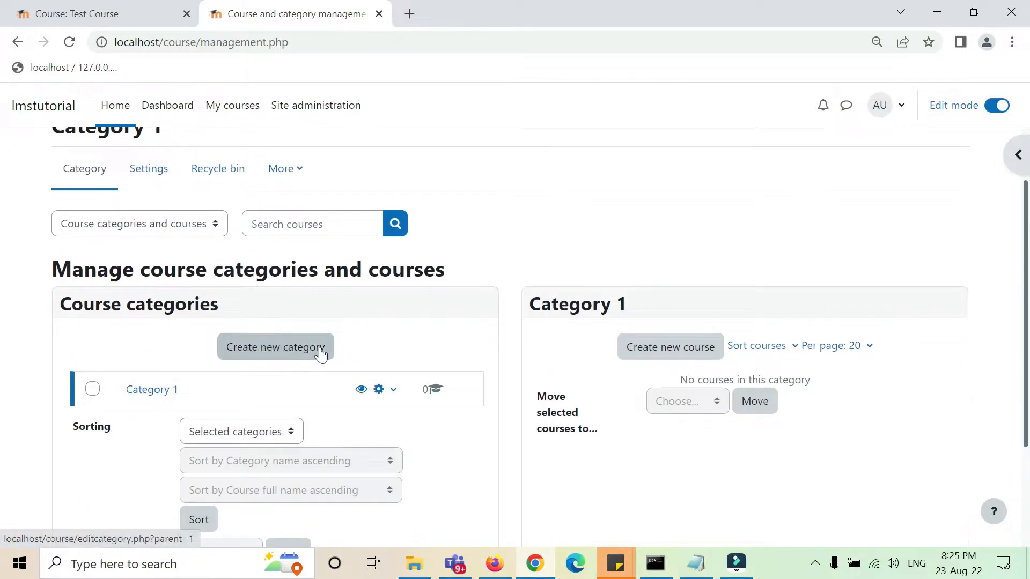
pyautogui.scroll(-2, 322, 351)
pyautogui.click(666, 268)
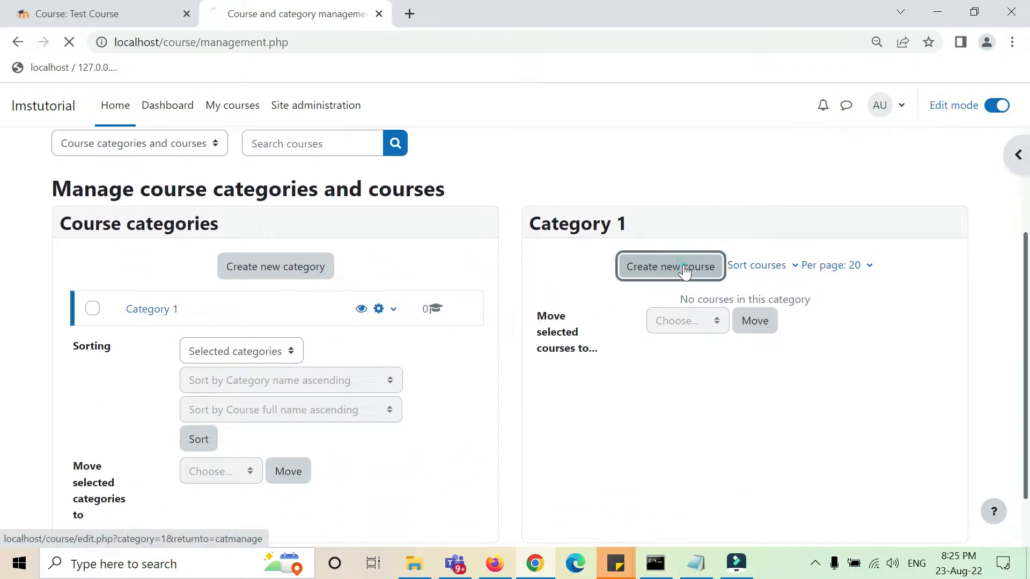
# Enter "Test Quiz" as both the full name and the short name of the new course.
pyautogui.click(515, 390)
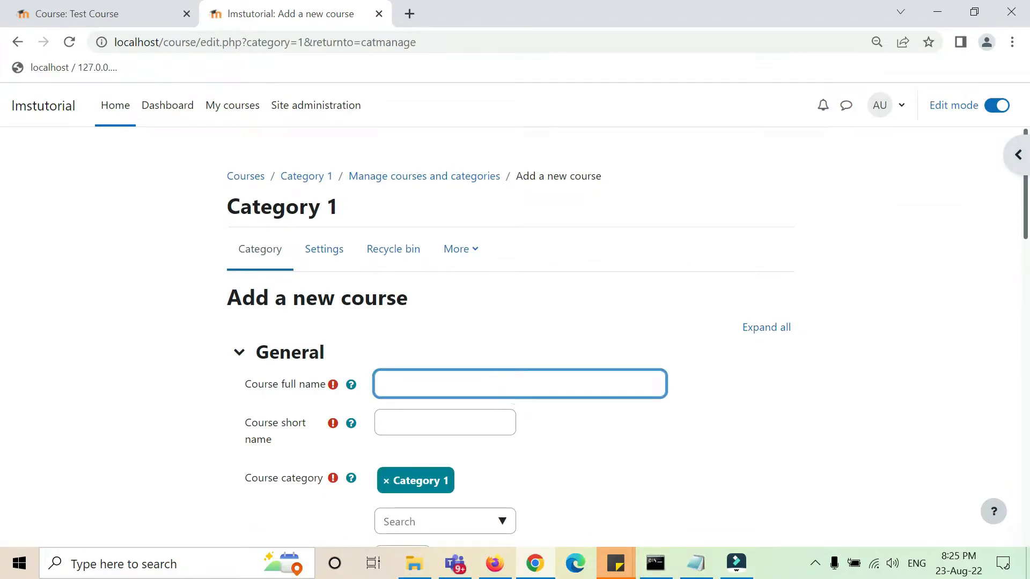
pyautogui.write('Test Quiz')
pyautogui.hotkey('ctrl', 'a')
pyautogui.hotkey('ctrl', 'c')
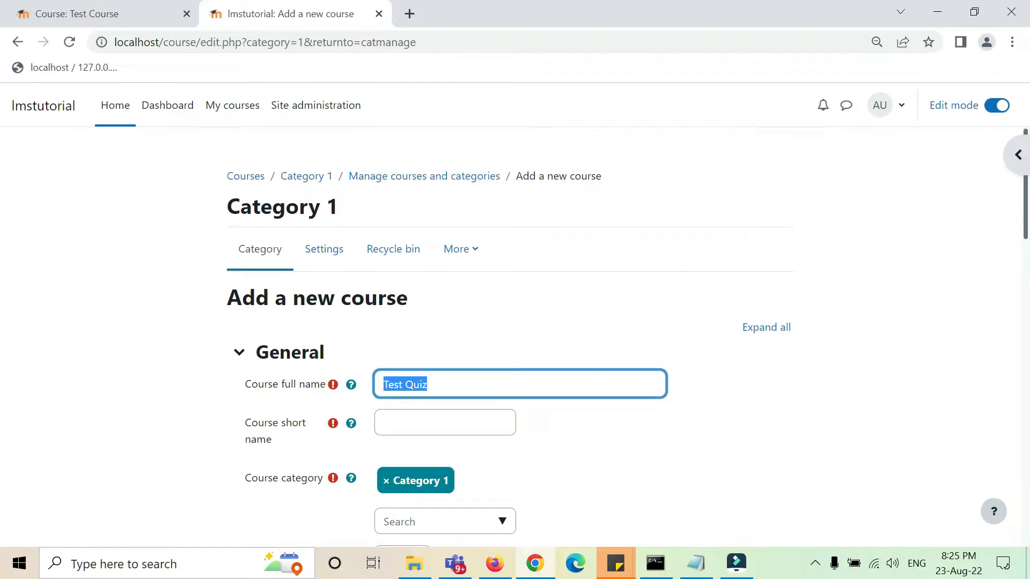
pyautogui.press('Tab')
pyautogui.hotkey('ctrl', 'v')
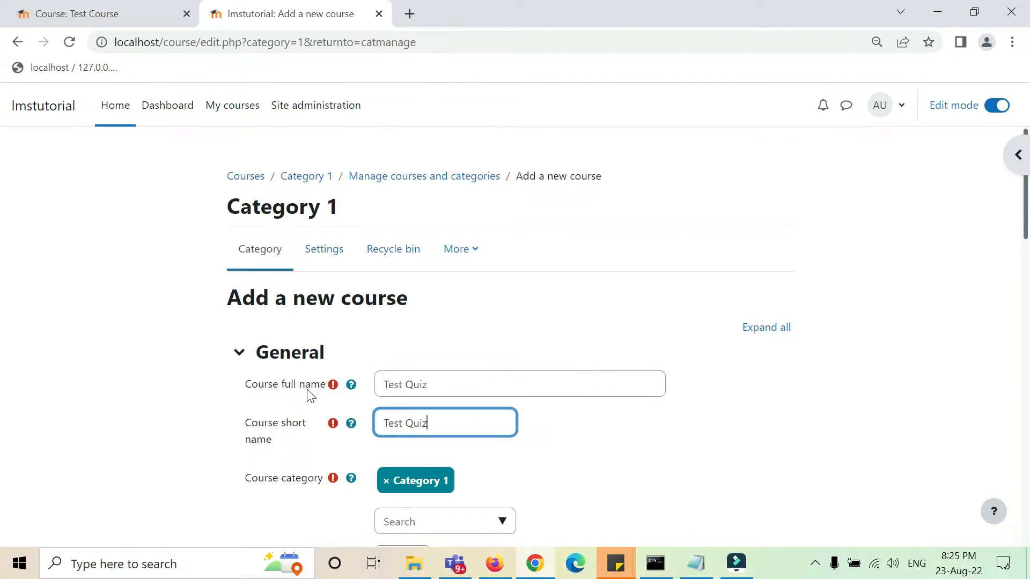
# Save the new course with its remaining settings at their defaults and display it.
pyautogui.scroll(-1, 193, 410)
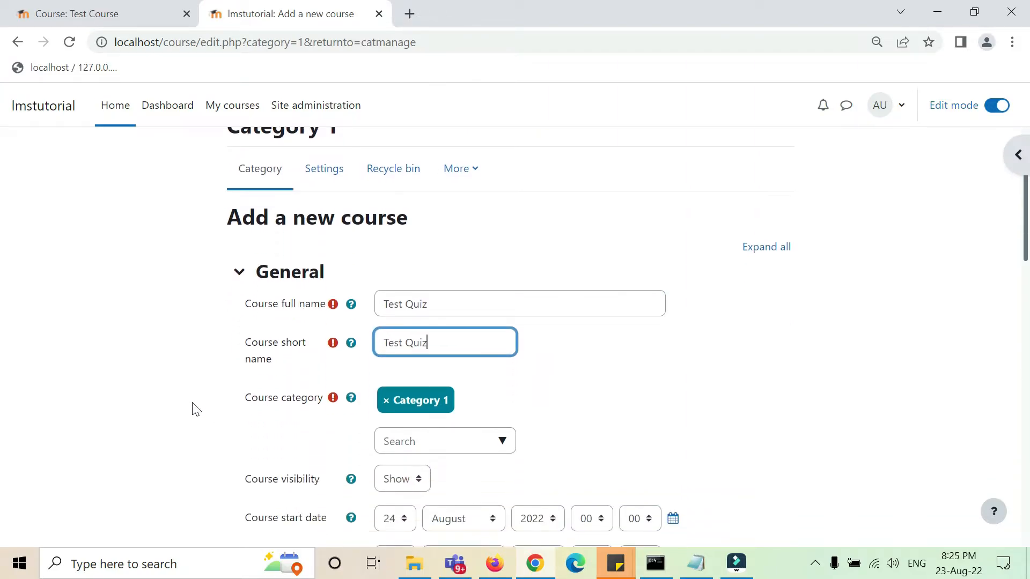
pyautogui.scroll(-3, 604, 379)
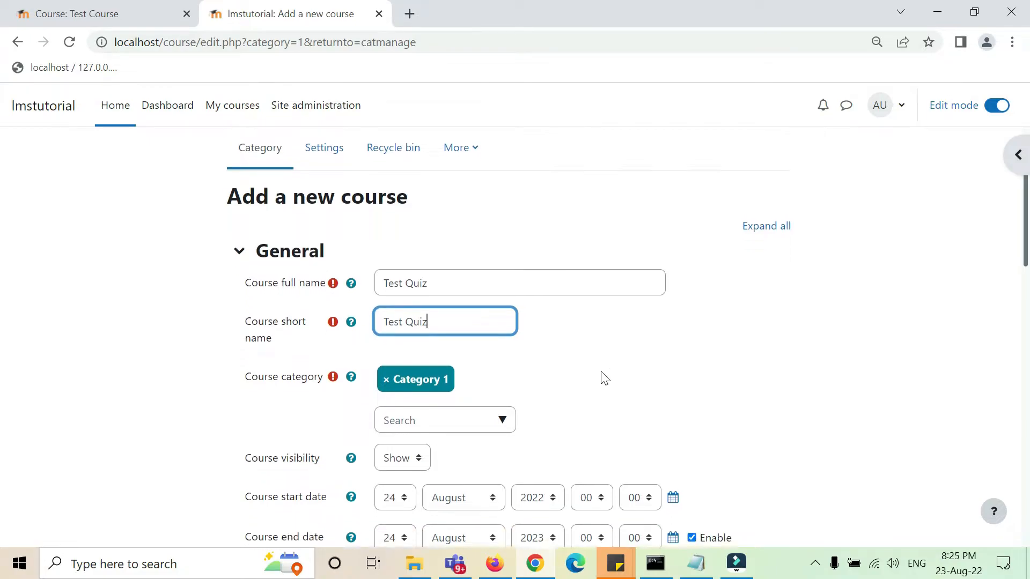
pyautogui.scroll(-10, 825, 340)
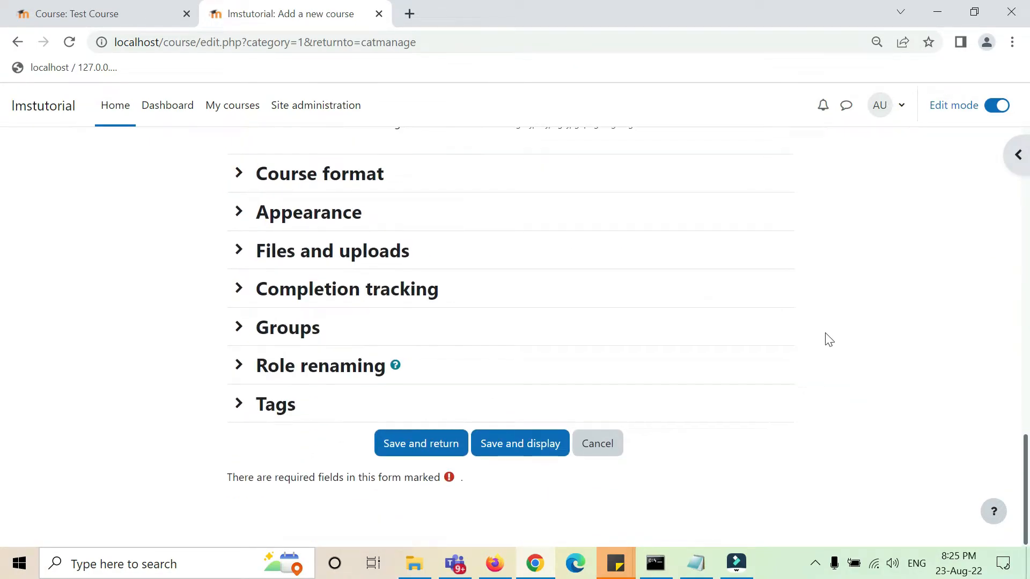
pyautogui.scroll(1, 829, 340)
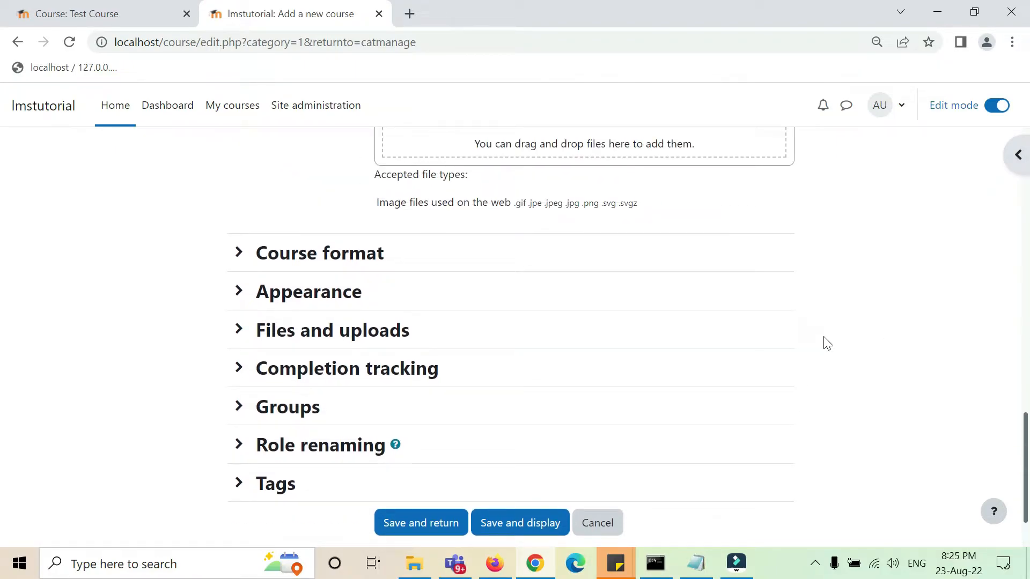
pyautogui.scroll(-1, 827, 343)
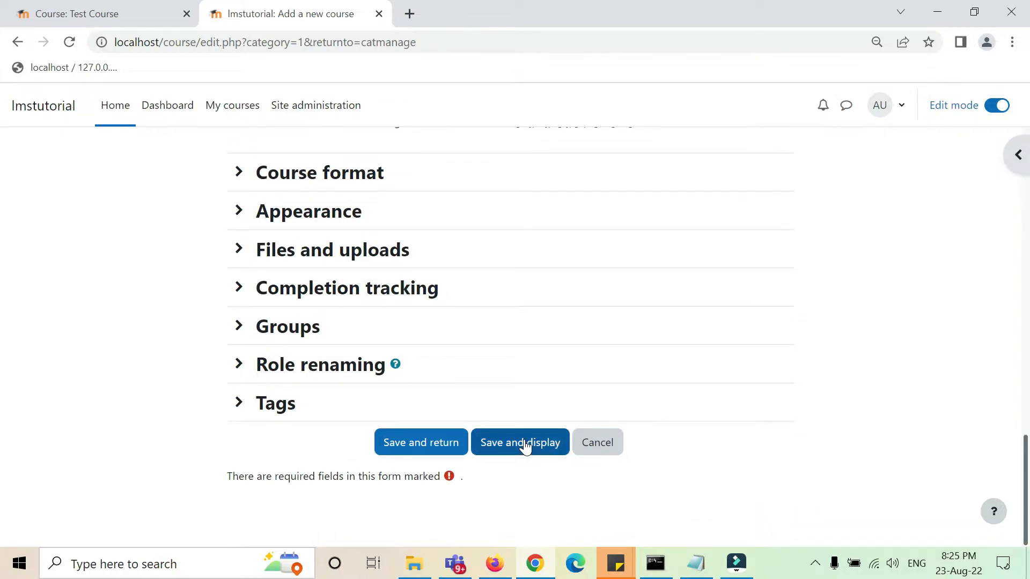
pyautogui.click(524, 444)
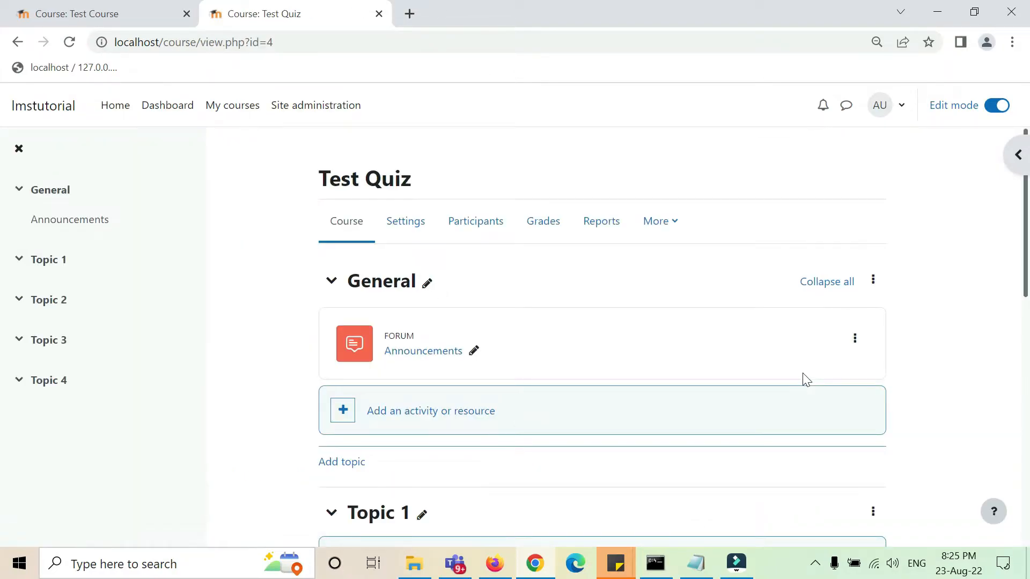
# Turn edit mode off to view the course page without editing controls, and turn it back on.
pyautogui.scroll(-1, 922, 309)
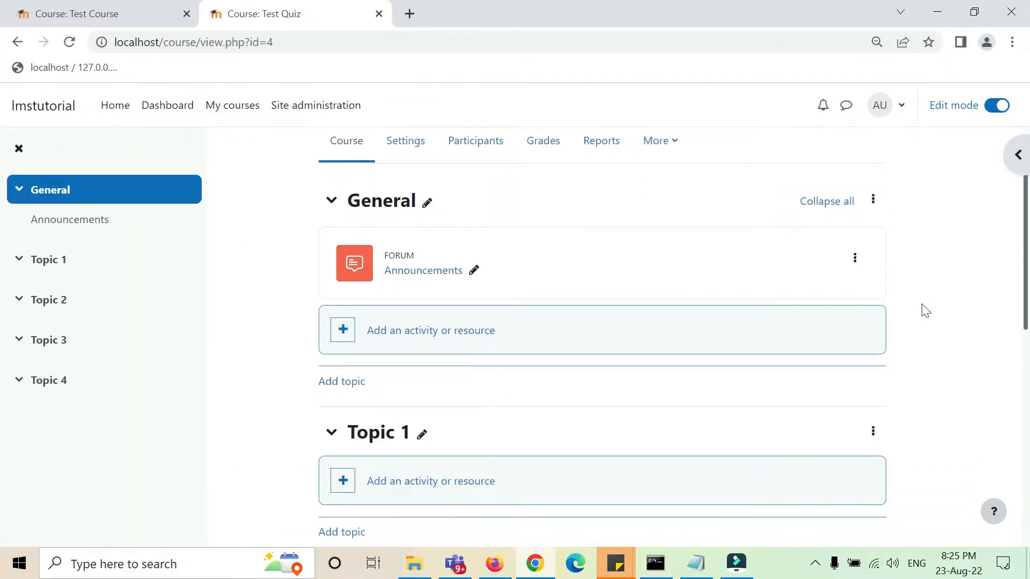
pyautogui.scroll(-1, 924, 309)
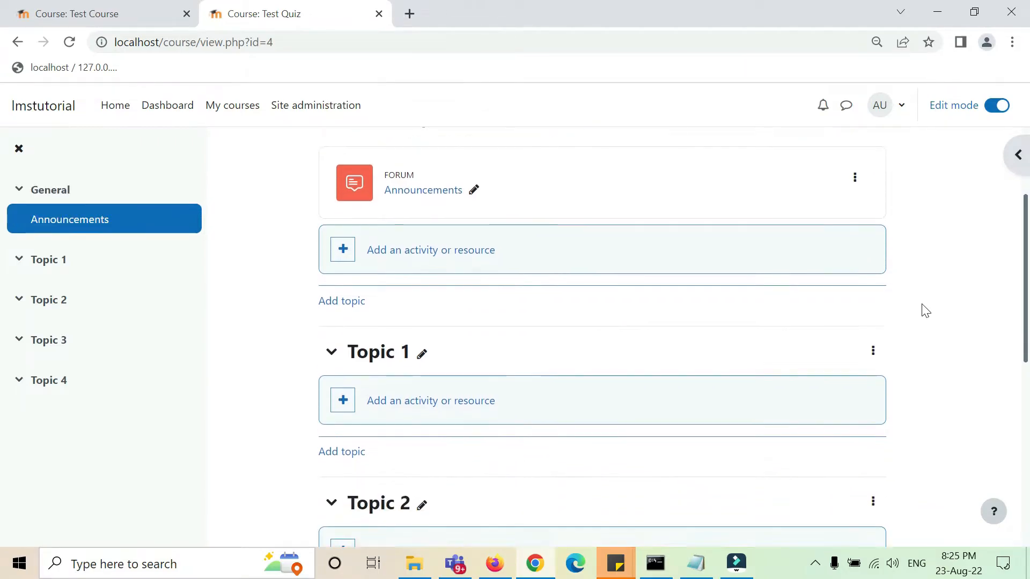
pyautogui.scroll(1, 918, 300)
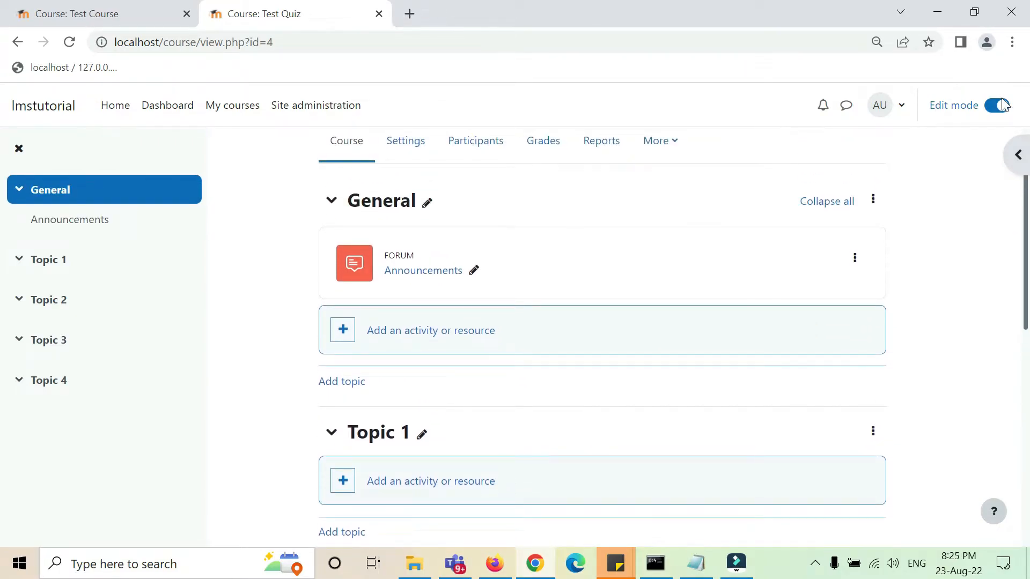
pyautogui.scroll(-1, 918, 261)
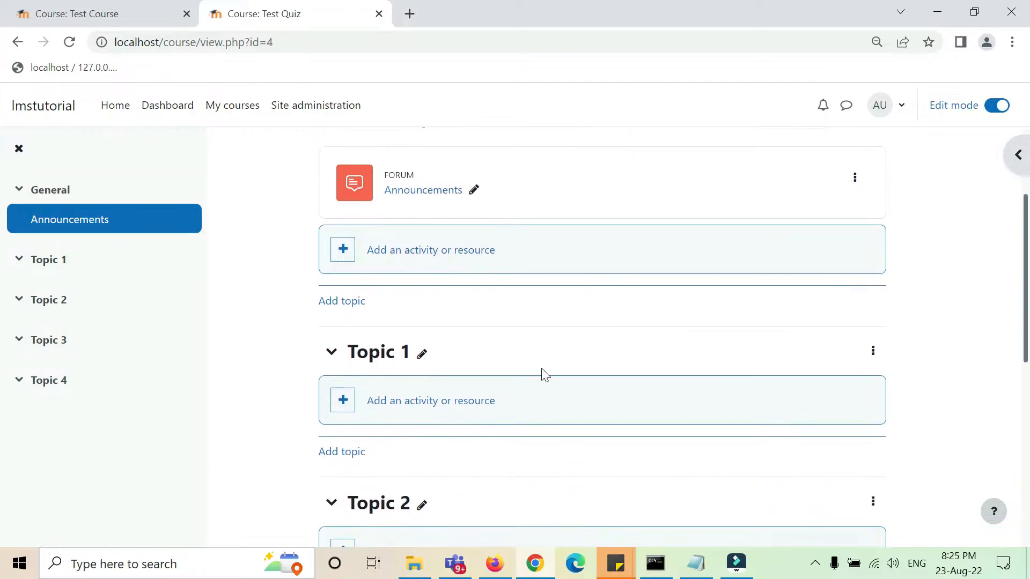
pyautogui.scroll(1, 957, 154)
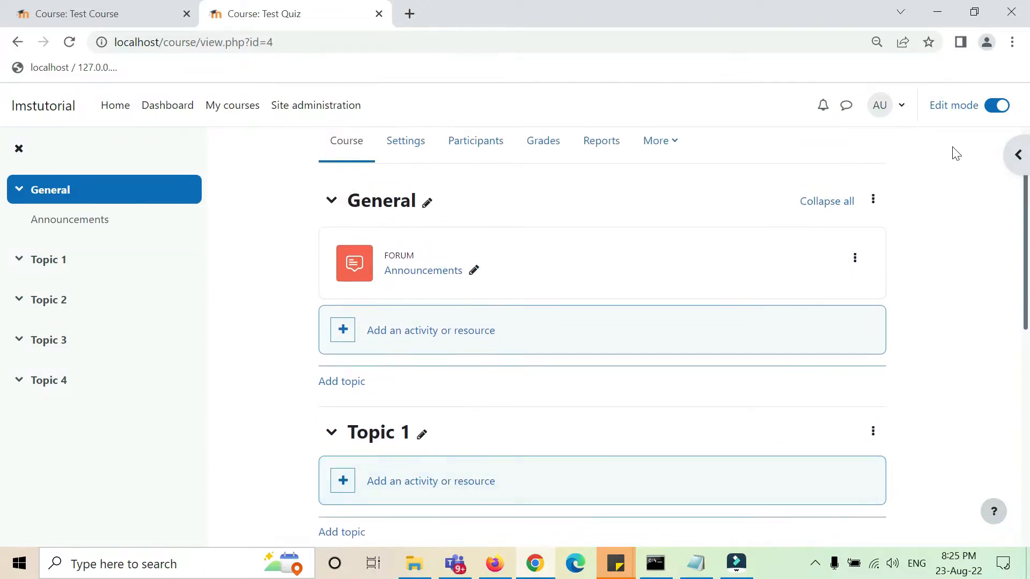
pyautogui.click(997, 109)
pyautogui.scroll(-1, 945, 202)
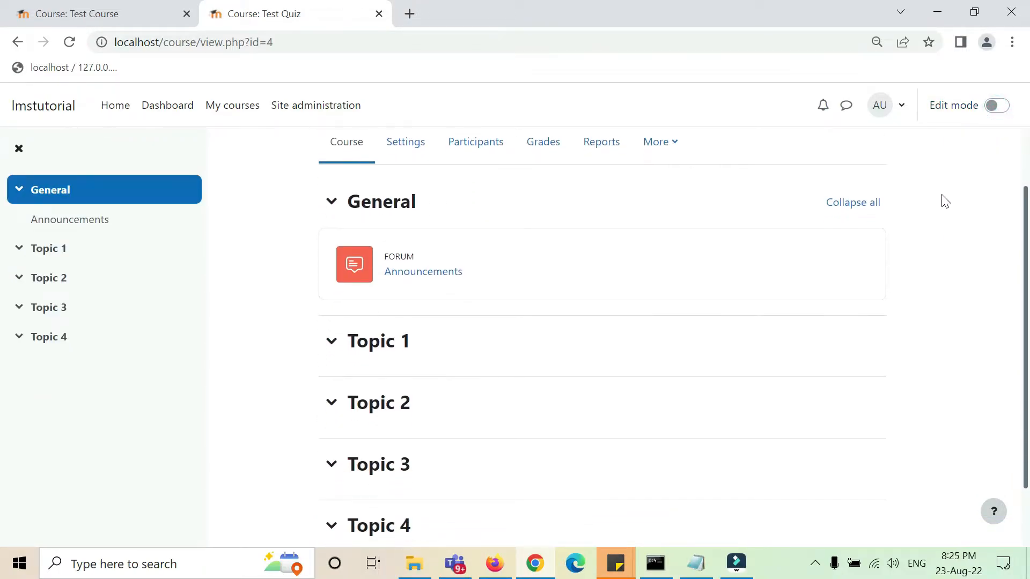
pyautogui.scroll(1, 946, 202)
pyautogui.scroll(-2, 945, 202)
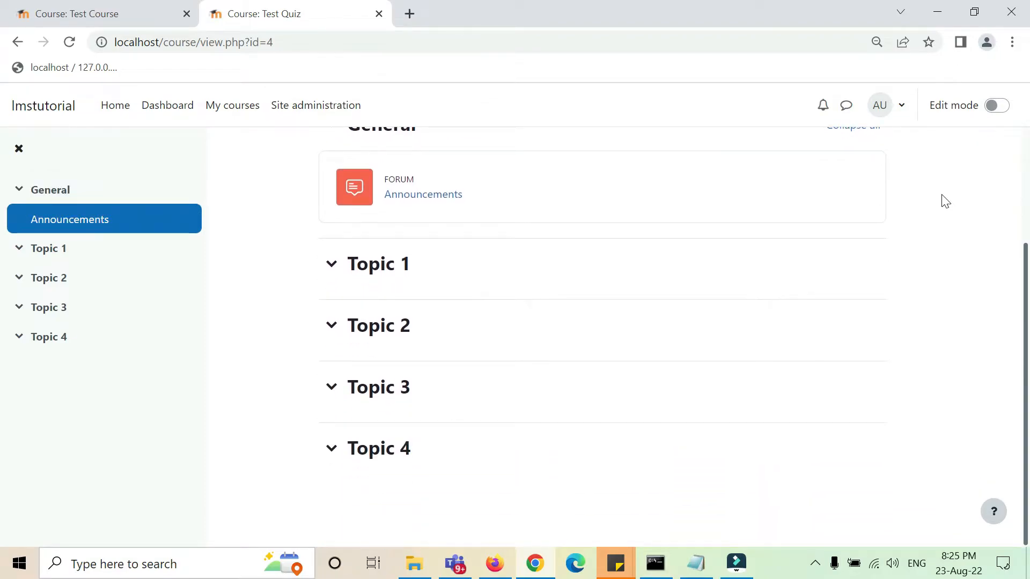
pyautogui.scroll(2, 946, 202)
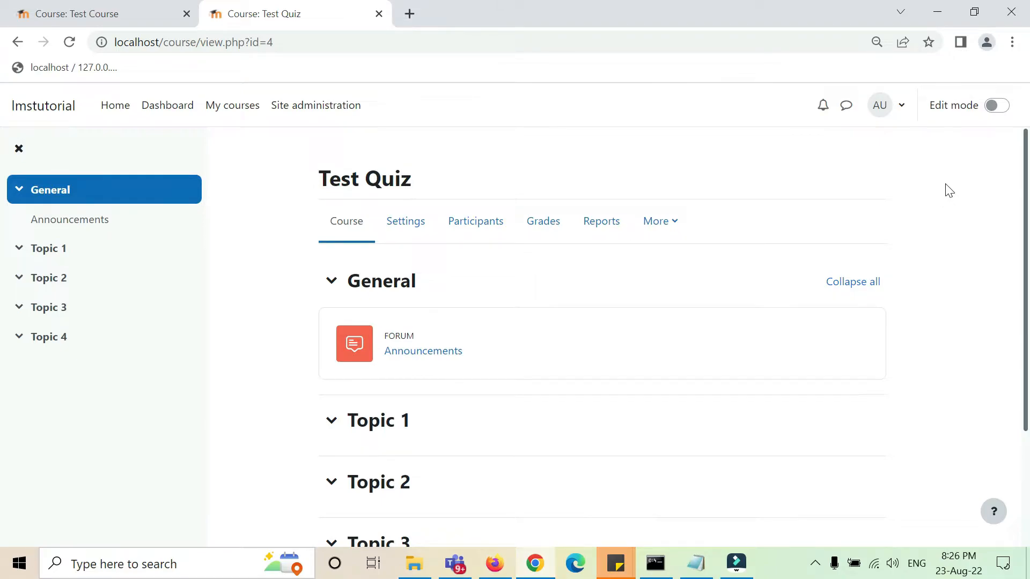
pyautogui.click(994, 106)
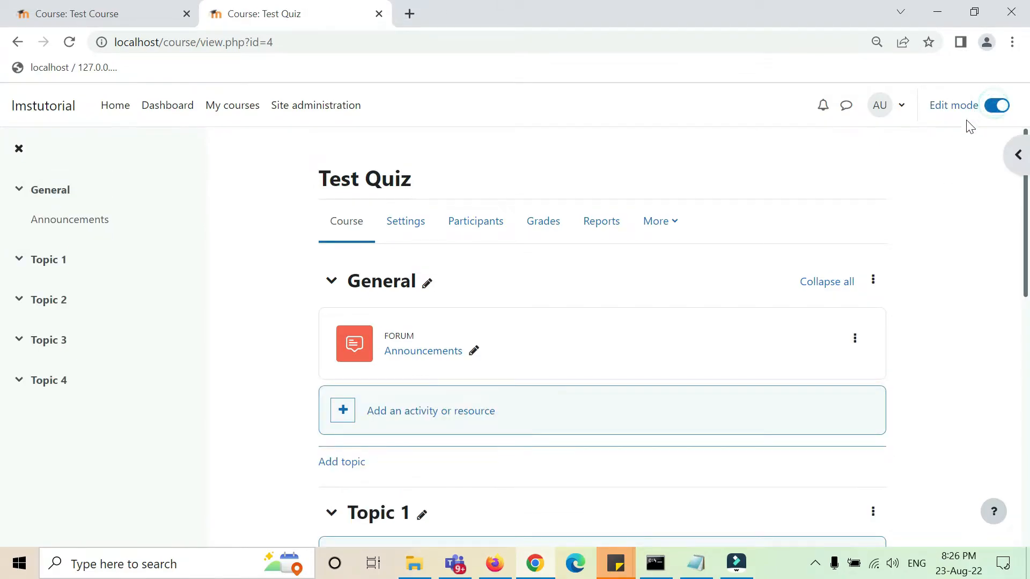
# Rename the Topic 1 section of the course to "Quiz".
pyautogui.scroll(-3, 942, 195)
pyautogui.click(423, 275)
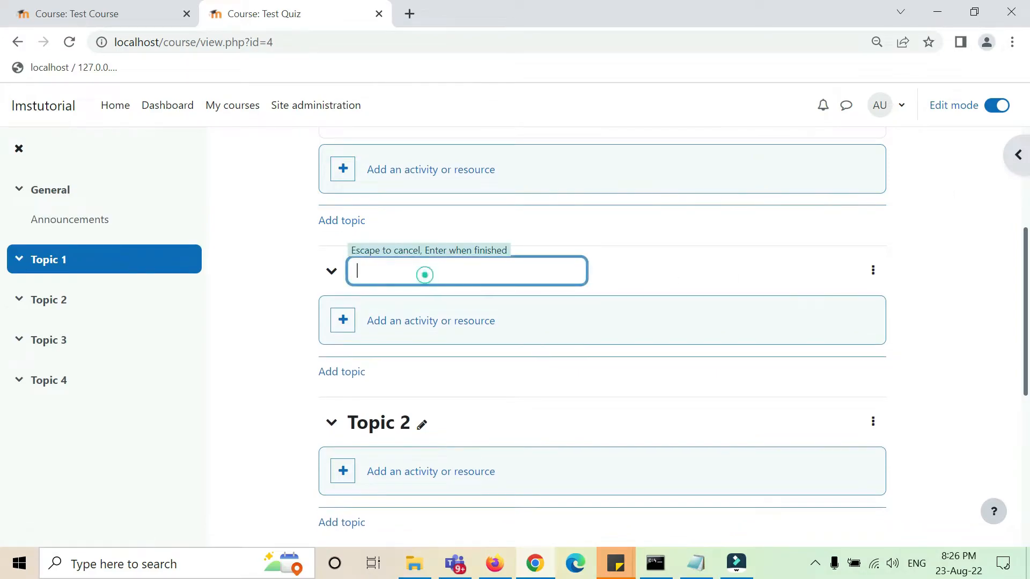
pyautogui.write('Quiz')
pyautogui.press('Return')
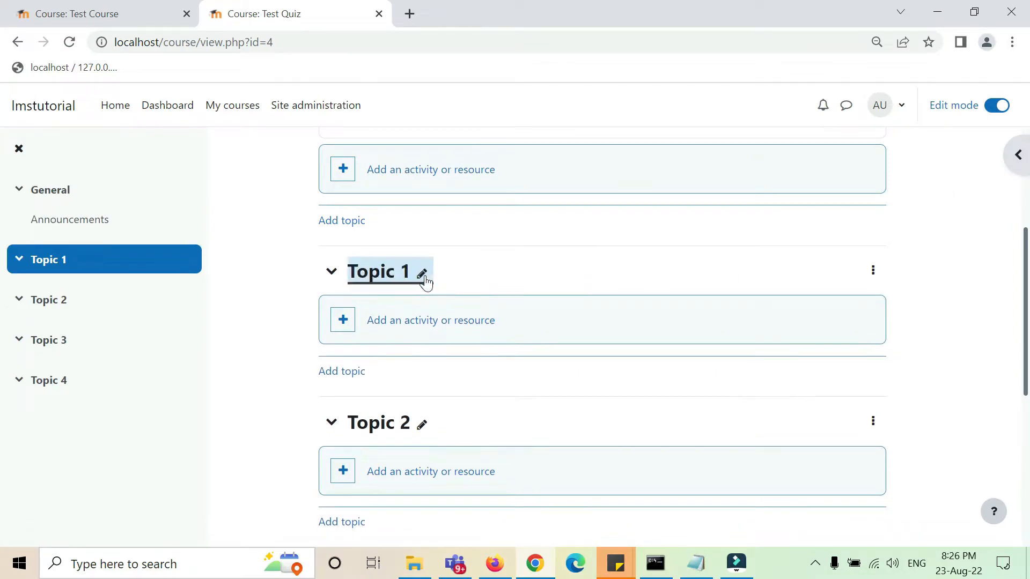
# Delete the Topic 4 section at the end of the course.
pyautogui.scroll(-3, 459, 314)
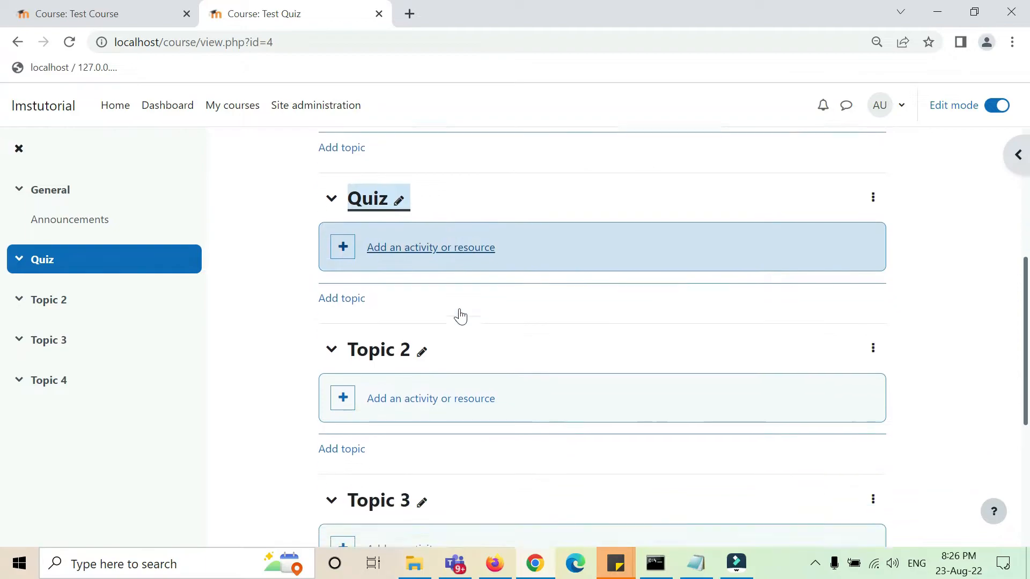
pyautogui.scroll(-2, 516, 338)
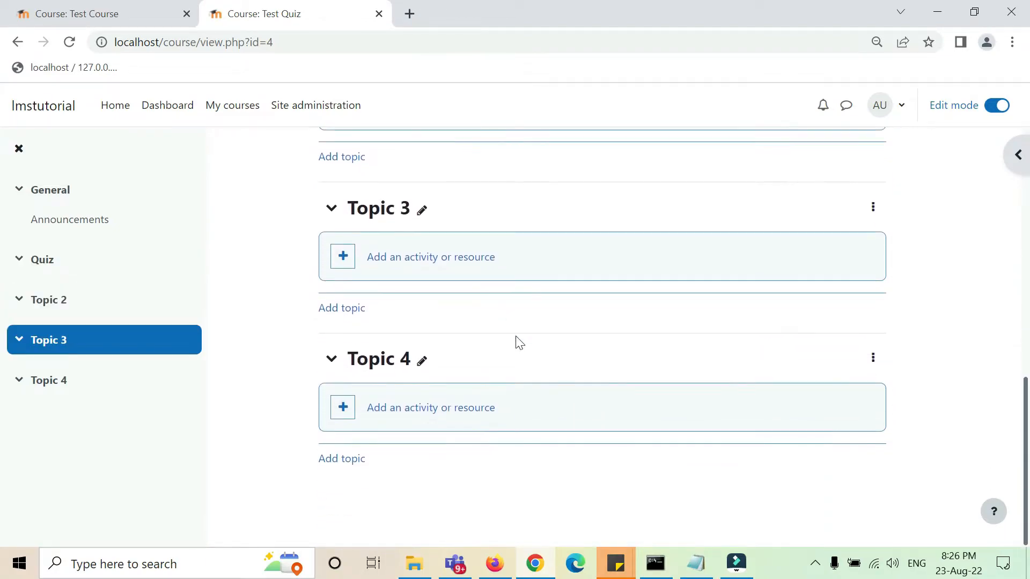
pyautogui.scroll(2, 617, 433)
pyautogui.scroll(-1, 873, 462)
pyautogui.click(873, 438)
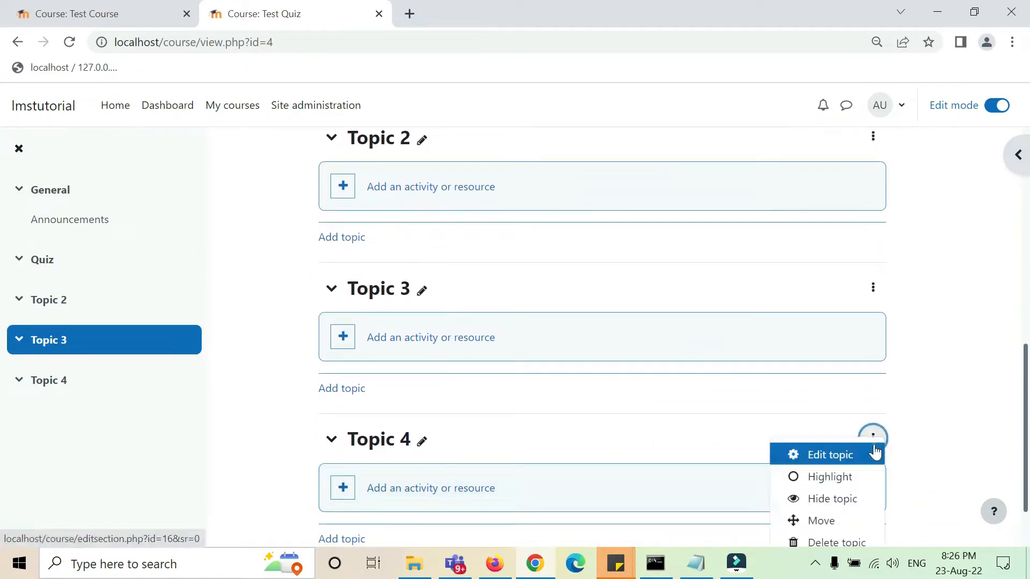
pyautogui.scroll(-1, 924, 398)
pyautogui.click(874, 358)
pyautogui.click(875, 357)
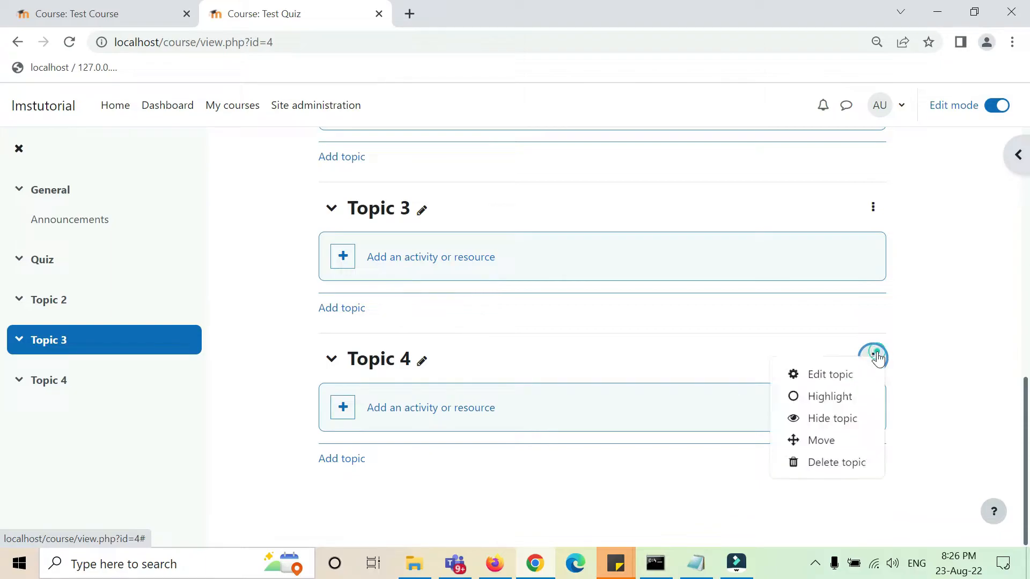
pyautogui.click(837, 465)
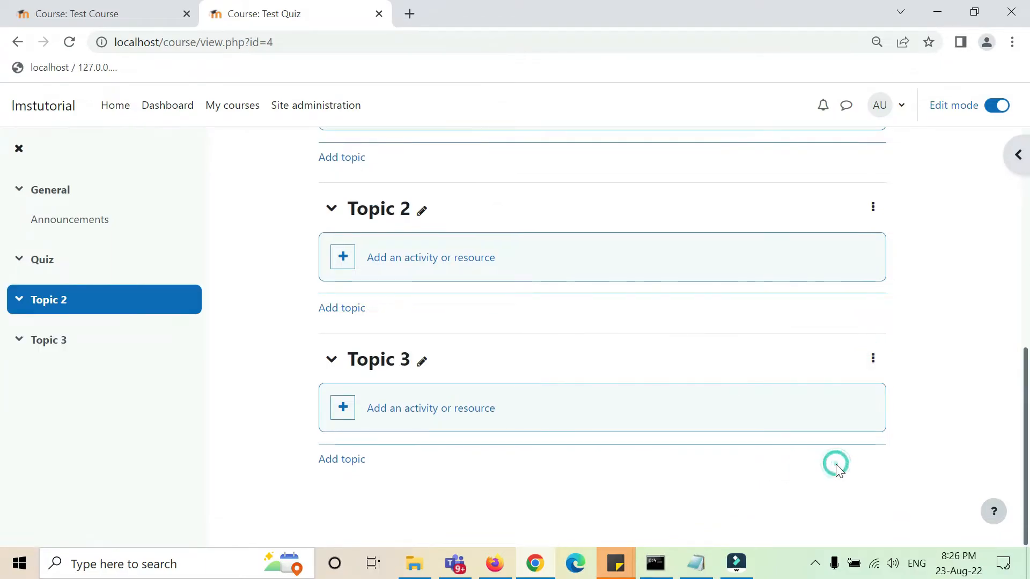
# Delete the empty Topic 3 and Topic 2 sections, keeping only General and Quiz.
pyautogui.click(874, 358)
pyautogui.click(843, 462)
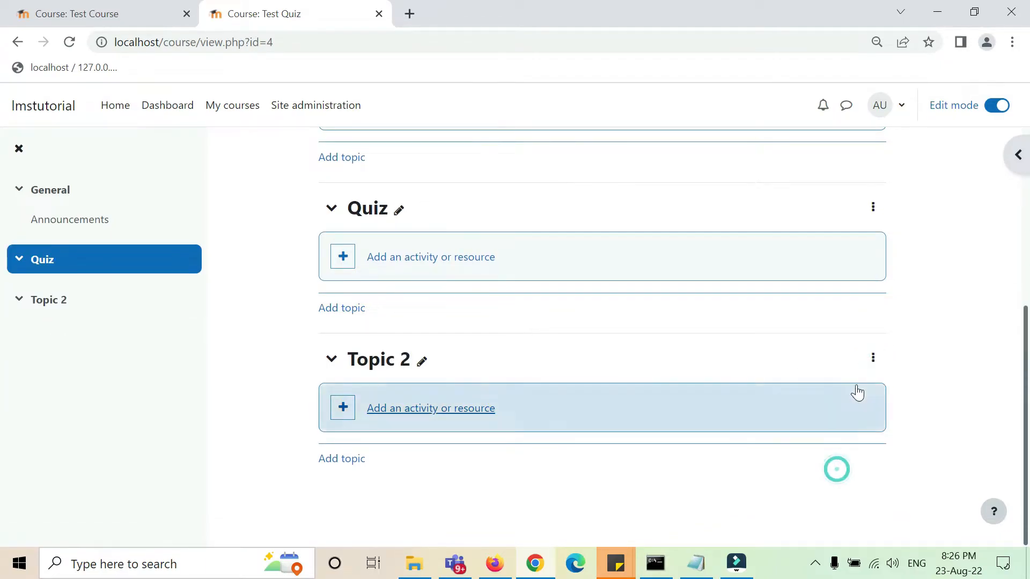
pyautogui.click(873, 358)
pyautogui.click(821, 463)
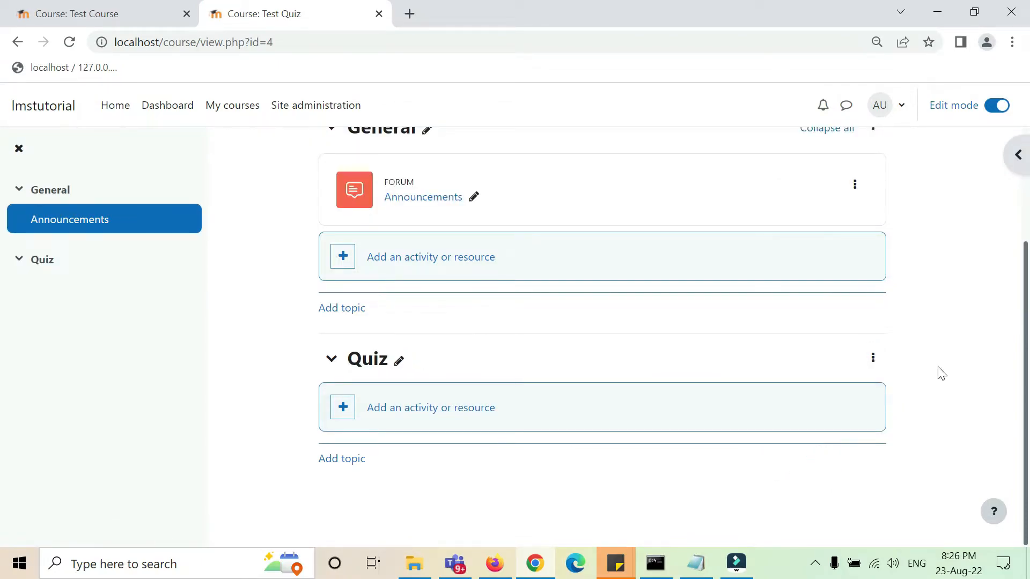
pyautogui.click(939, 366)
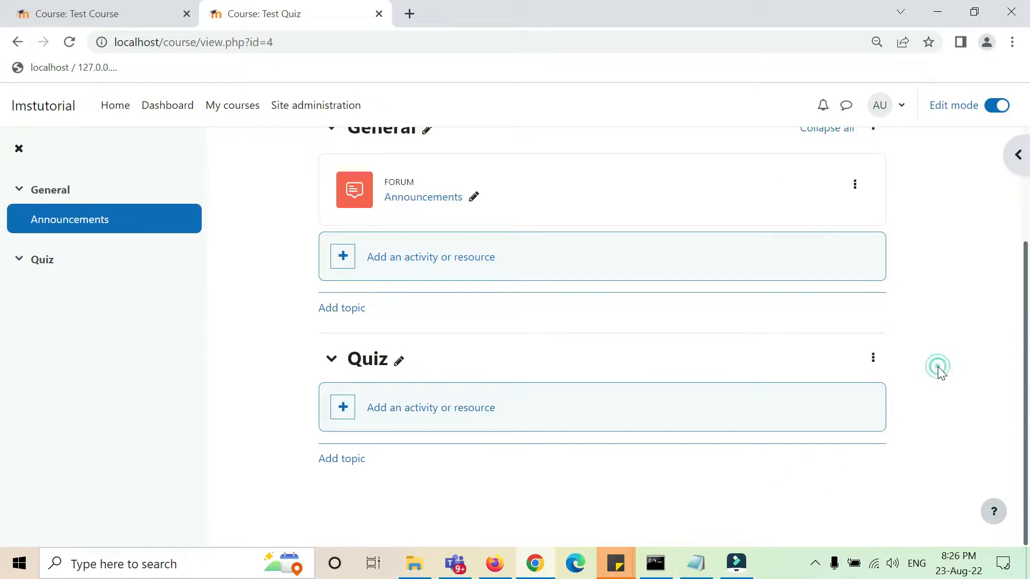
# Add a new topic section below the Quiz section.
pyautogui.click(349, 460)
pyautogui.scroll(-2, 519, 460)
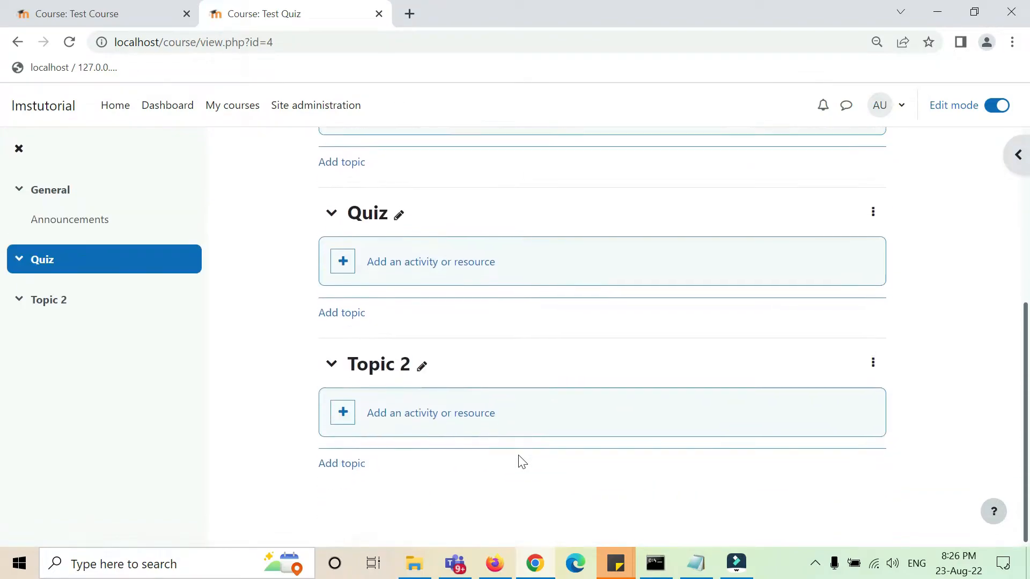
# Start adding a Quiz activity to the Quiz section.
pyautogui.scroll(1, 520, 462)
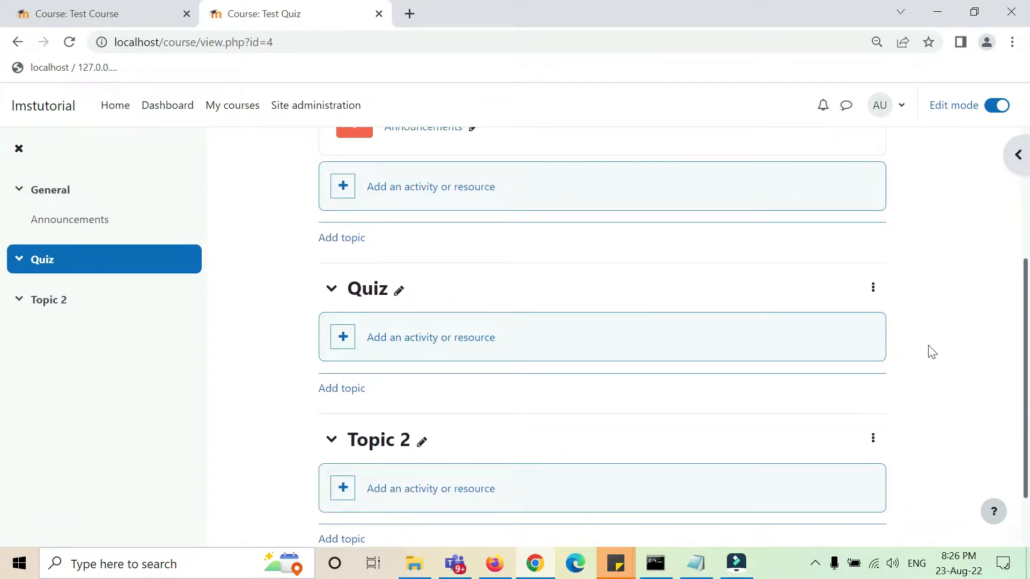
pyautogui.click(462, 349)
pyautogui.scroll(-1, 663, 349)
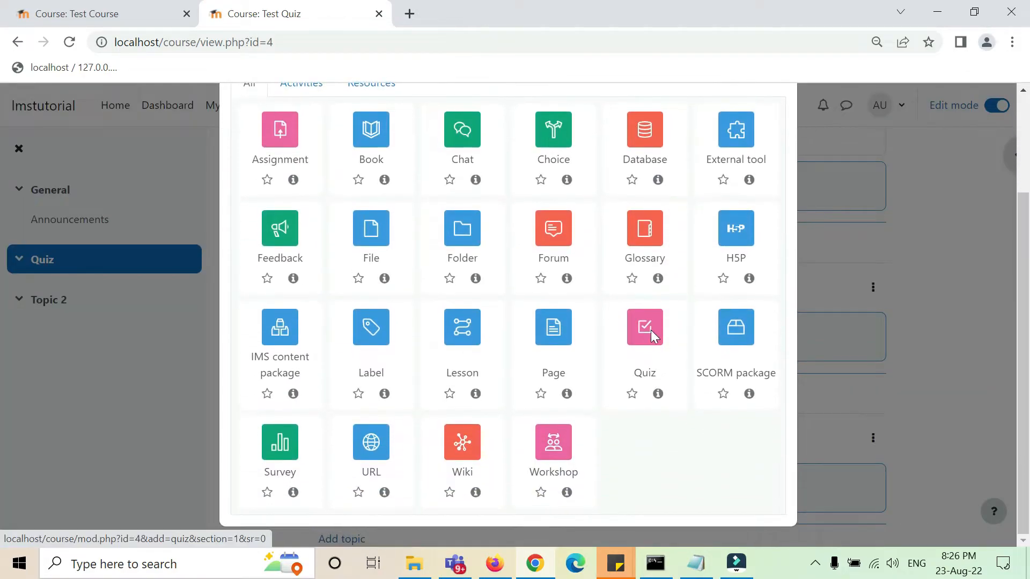
pyautogui.click(651, 334)
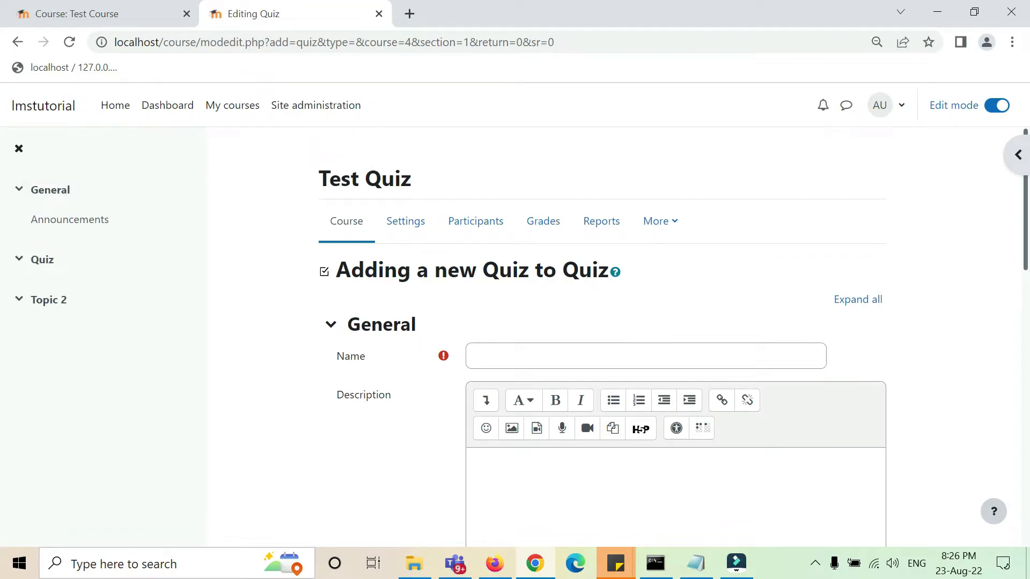
# Name the new quiz "Test Quiz" and enter "Test quiz" as its description.
pyautogui.click(617, 353)
pyautogui.write('Test Quiz')
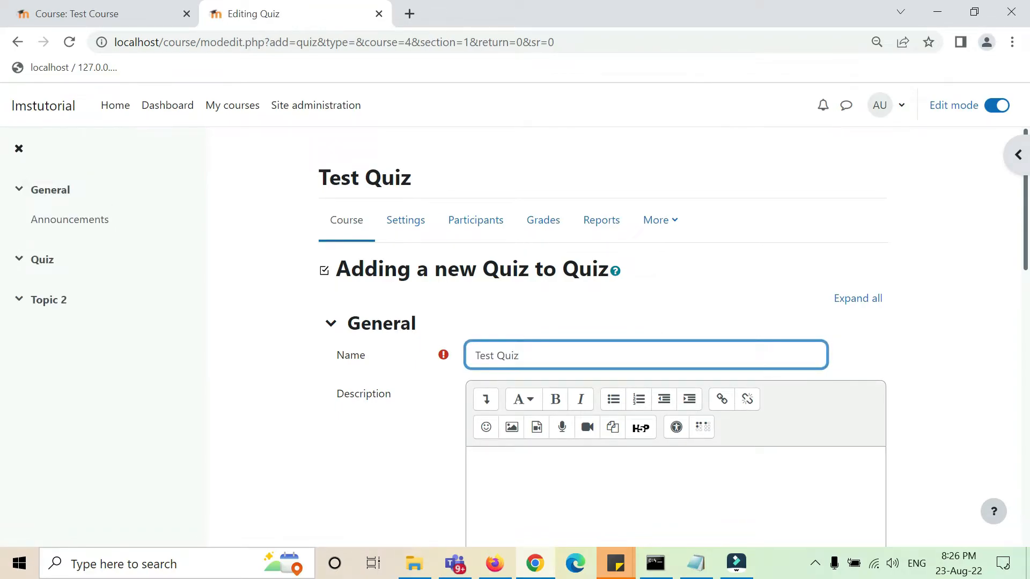
pyautogui.scroll(-3, 590, 354)
pyautogui.click(588, 354)
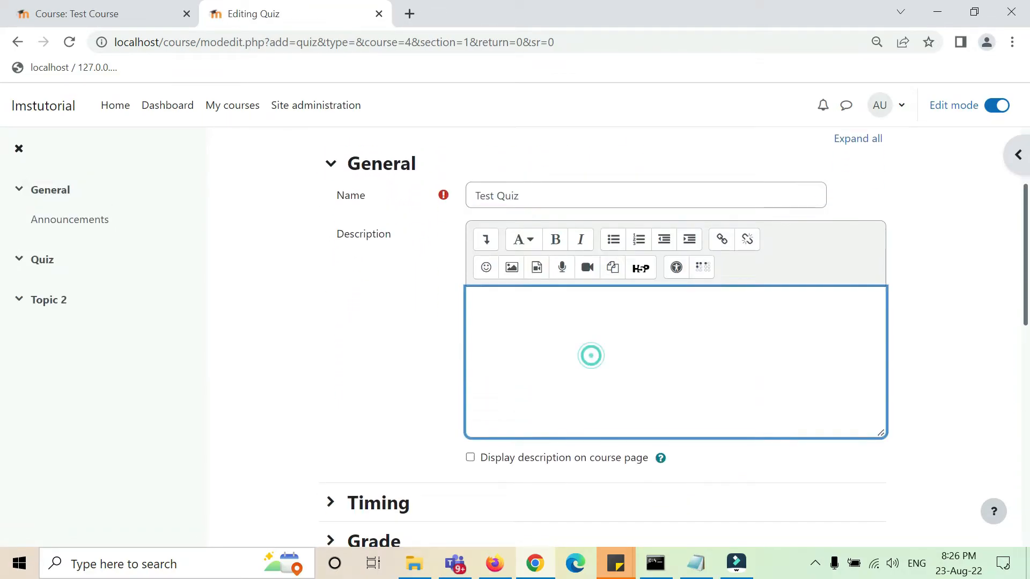
pyautogui.write('Test quiz')
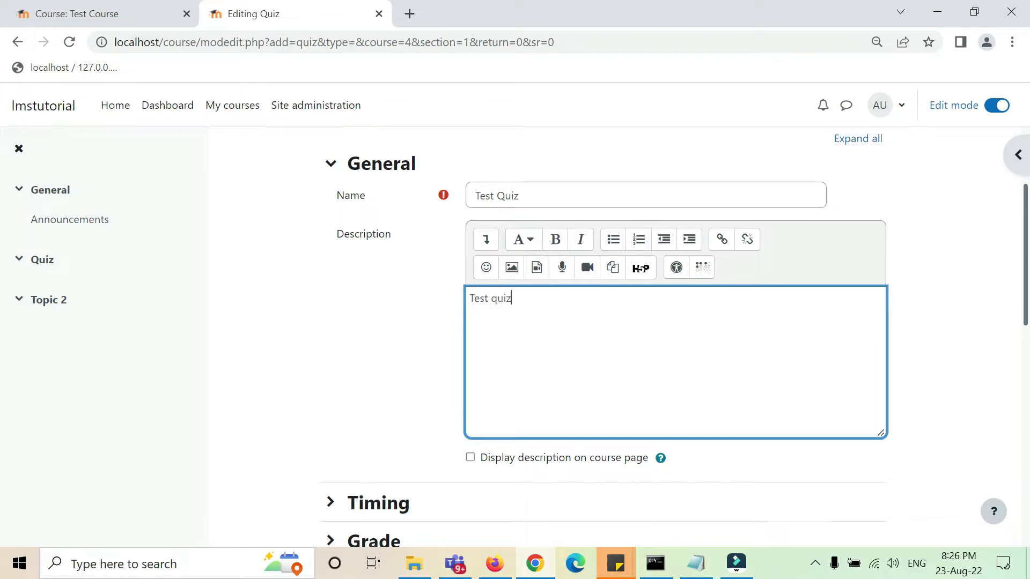
pyautogui.click(954, 334)
# Look over the collapsed settings sections of the new quiz form, from Timing to Competencies.
pyautogui.scroll(-3, 956, 336)
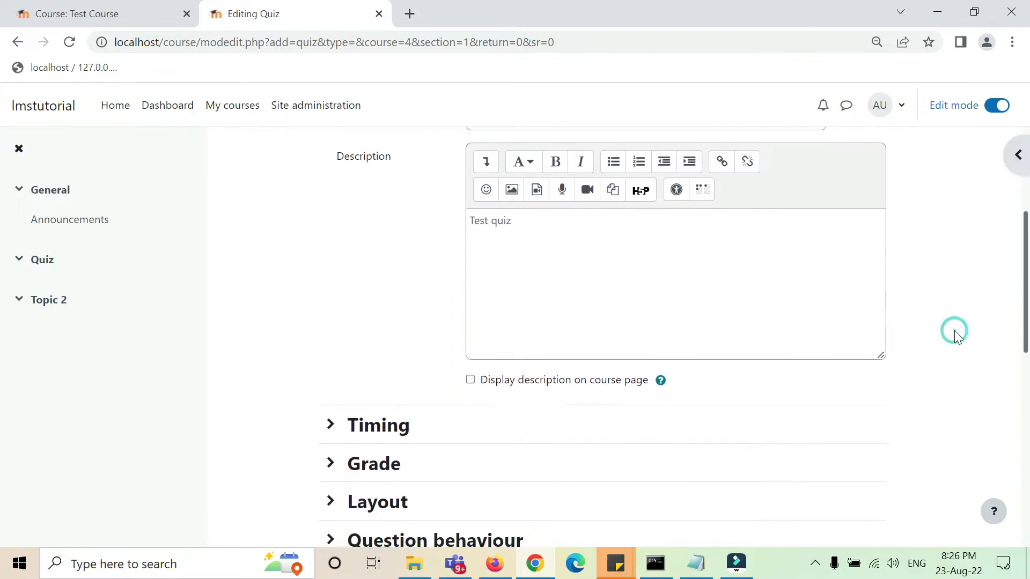
pyautogui.scroll(-2, 958, 338)
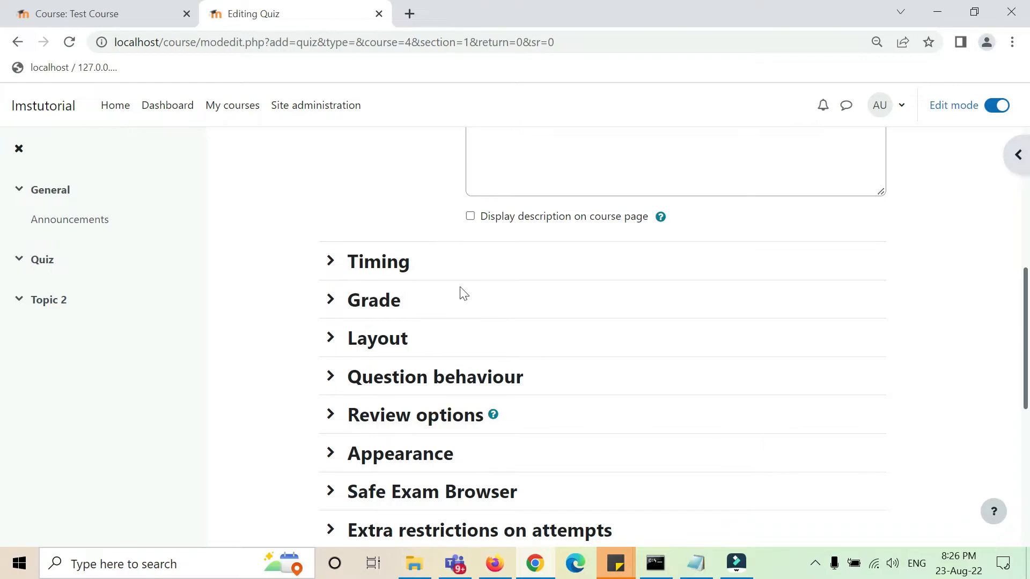
pyautogui.scroll(-3, 945, 276)
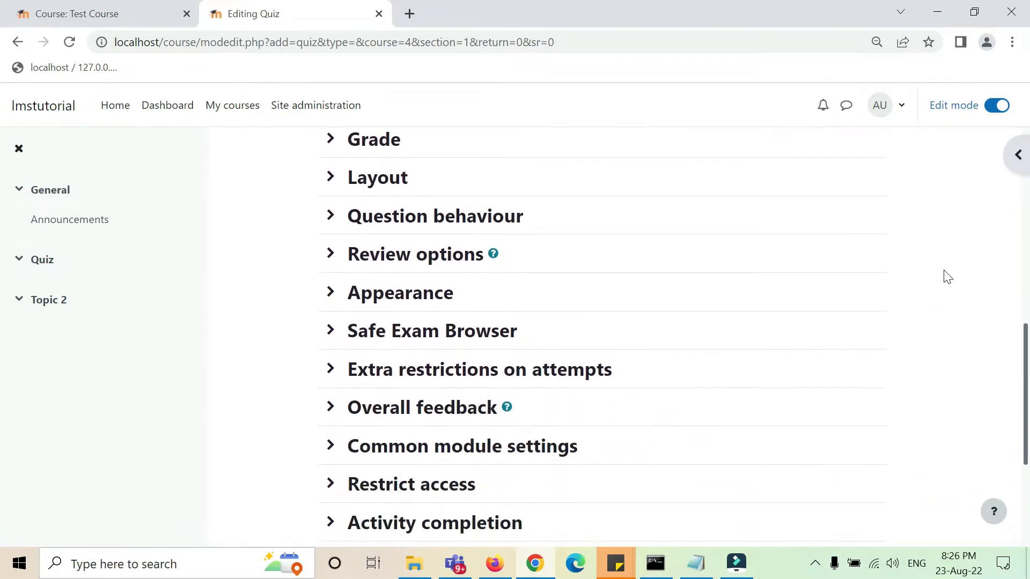
pyautogui.scroll(-5, 948, 277)
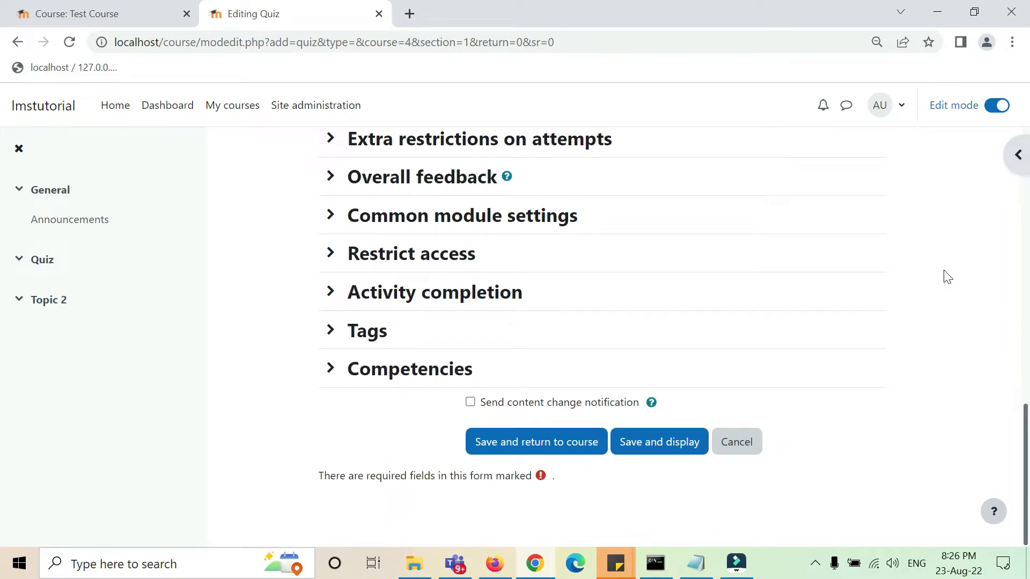
pyautogui.scroll(4, 944, 275)
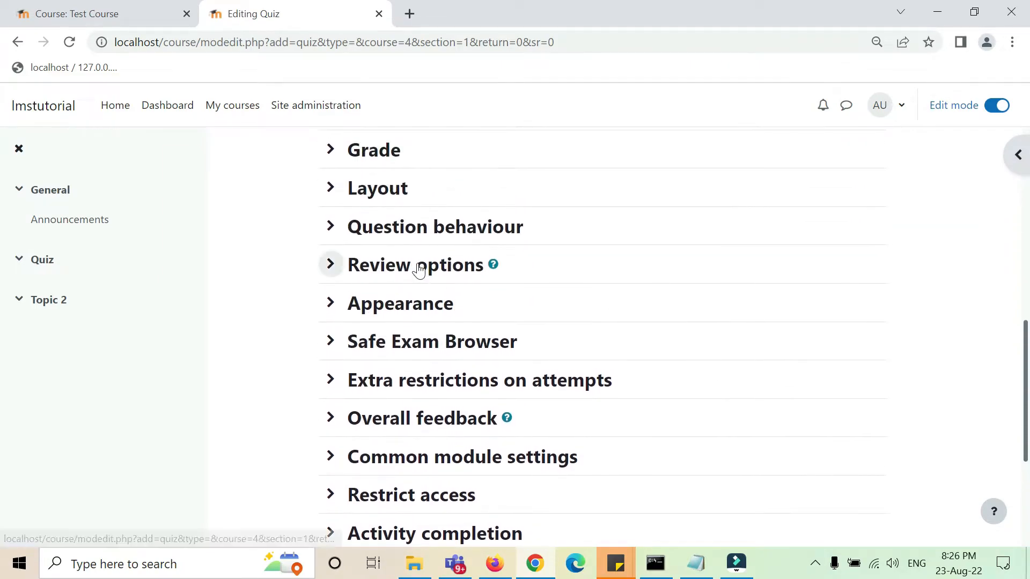
pyautogui.scroll(2, 418, 271)
pyautogui.scroll(2, 418, 271)
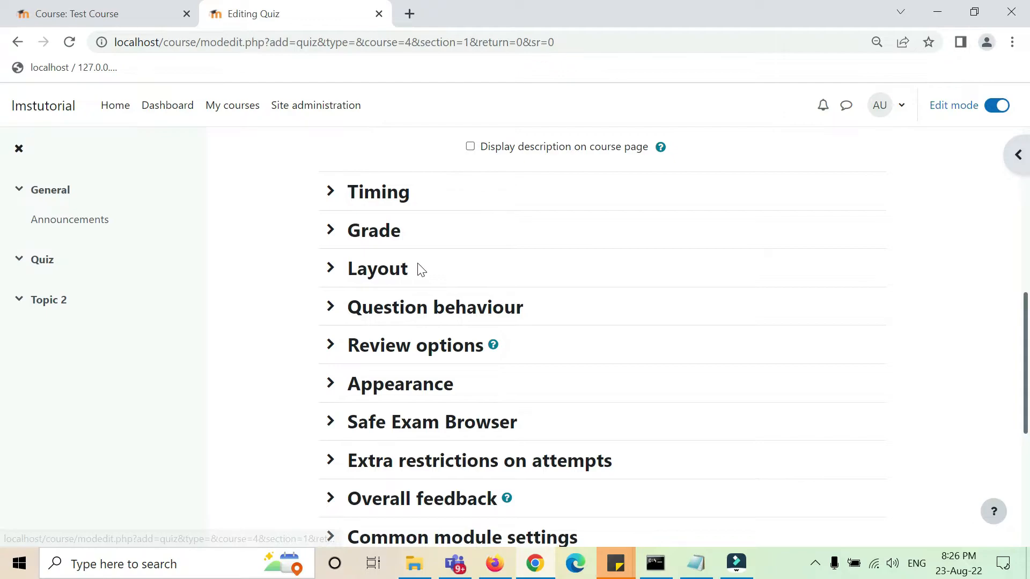
pyautogui.scroll(-1, 419, 270)
pyautogui.scroll(-3, 421, 269)
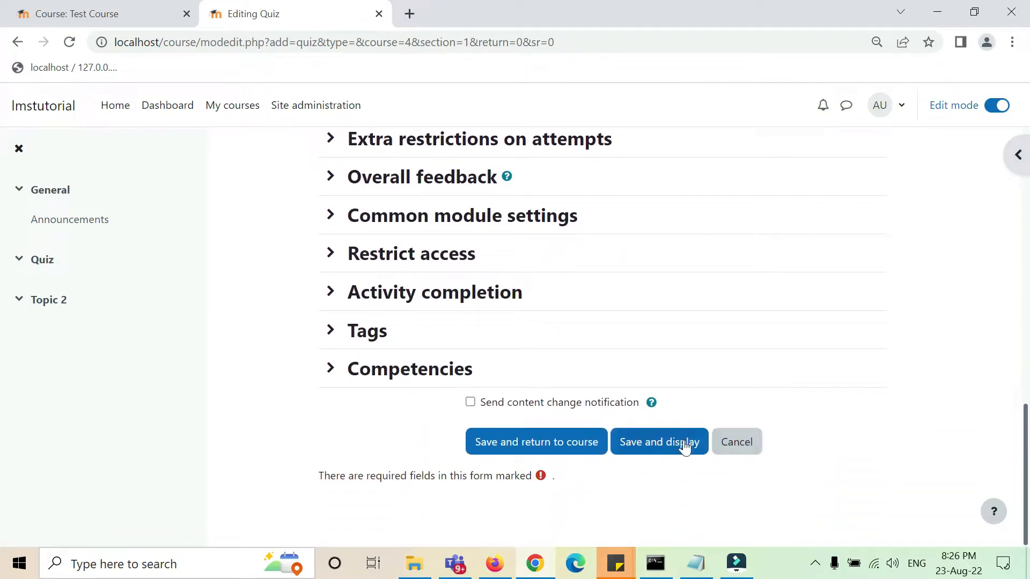
# Save and display the new quiz, and open its Questions page for adding questions.
pyautogui.click(668, 445)
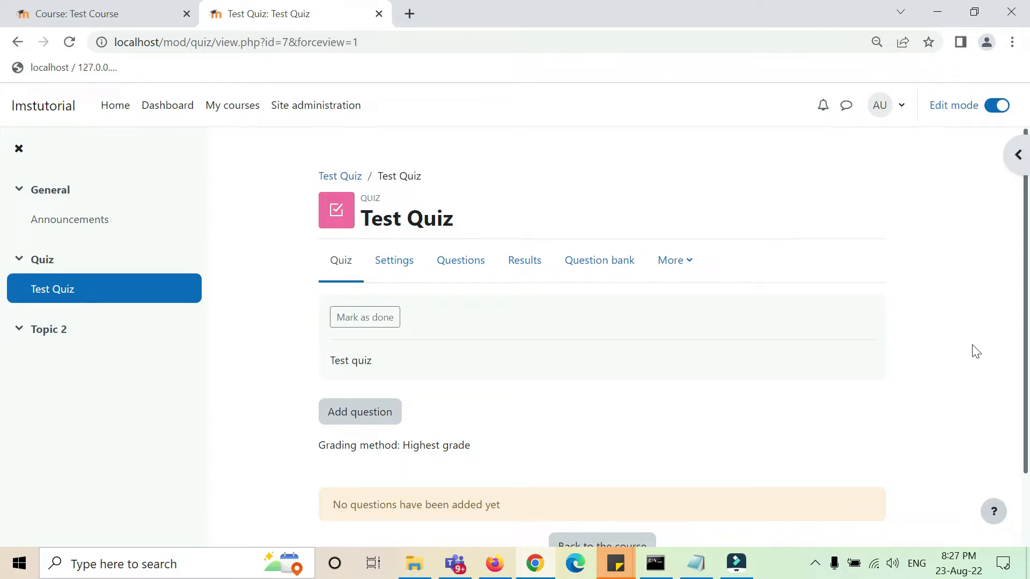
pyautogui.click(392, 414)
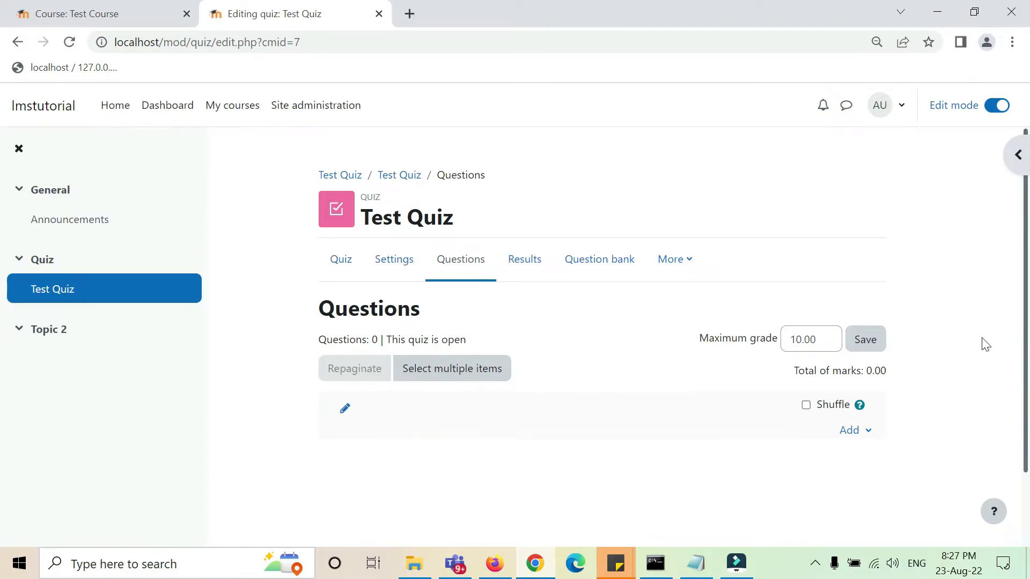
# View the question types offered for a new quiz question and close the chooser without adding one.
pyautogui.scroll(-1, 950, 351)
pyautogui.click(857, 352)
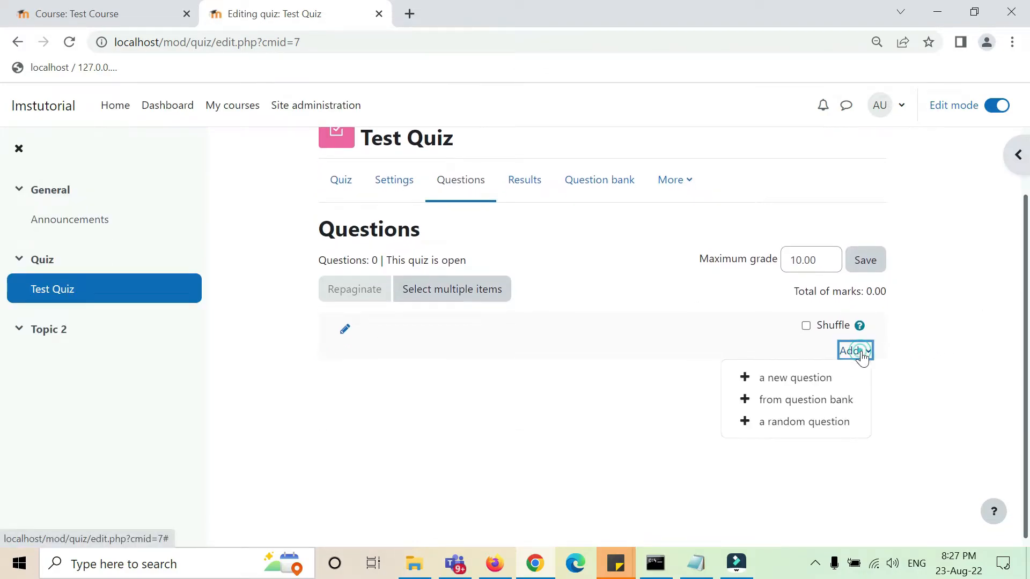
pyautogui.click(812, 383)
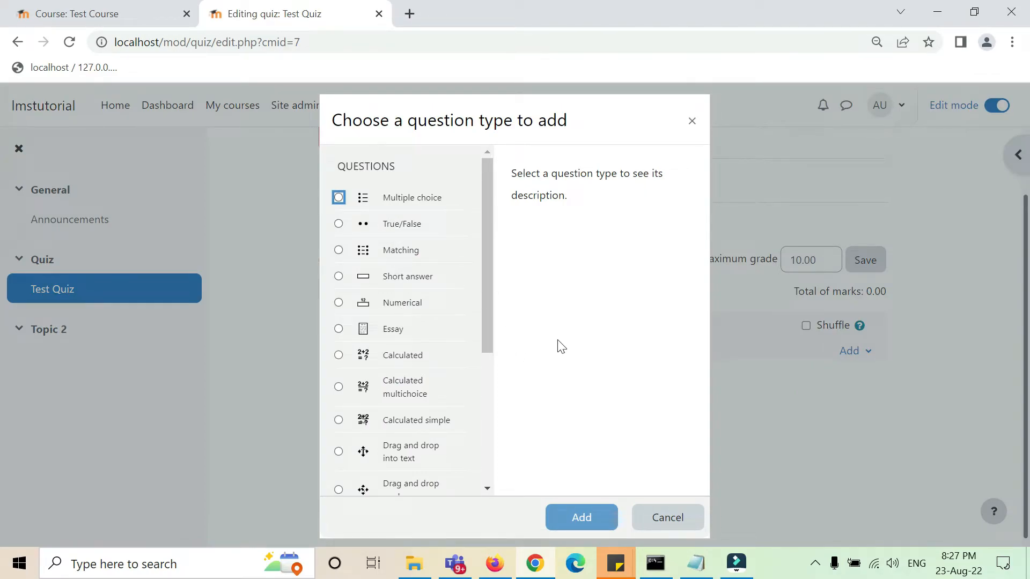
pyautogui.click(685, 518)
# View the options for adding questions from the question bank and close them without adding any.
pyautogui.click(869, 351)
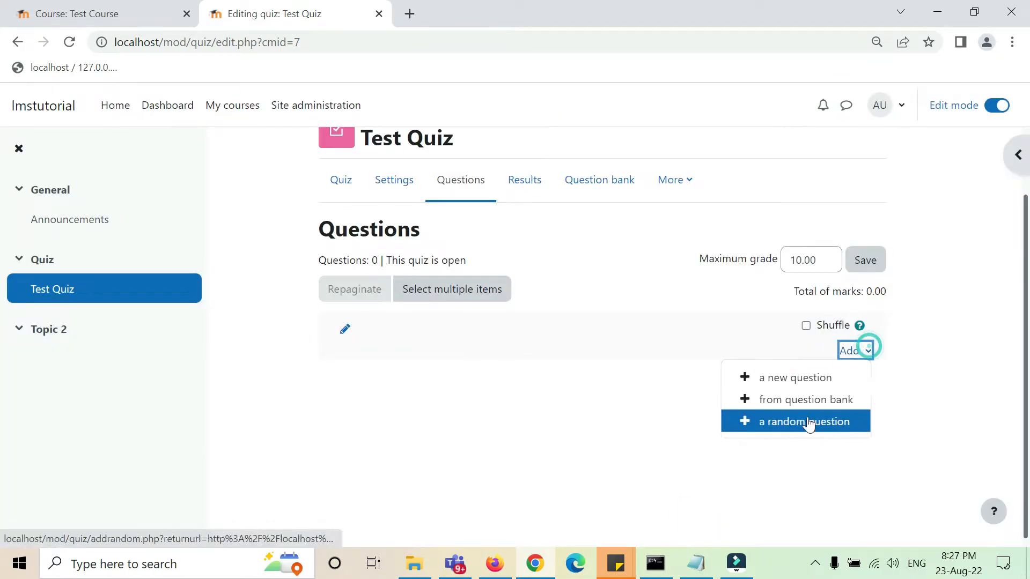
pyautogui.click(812, 400)
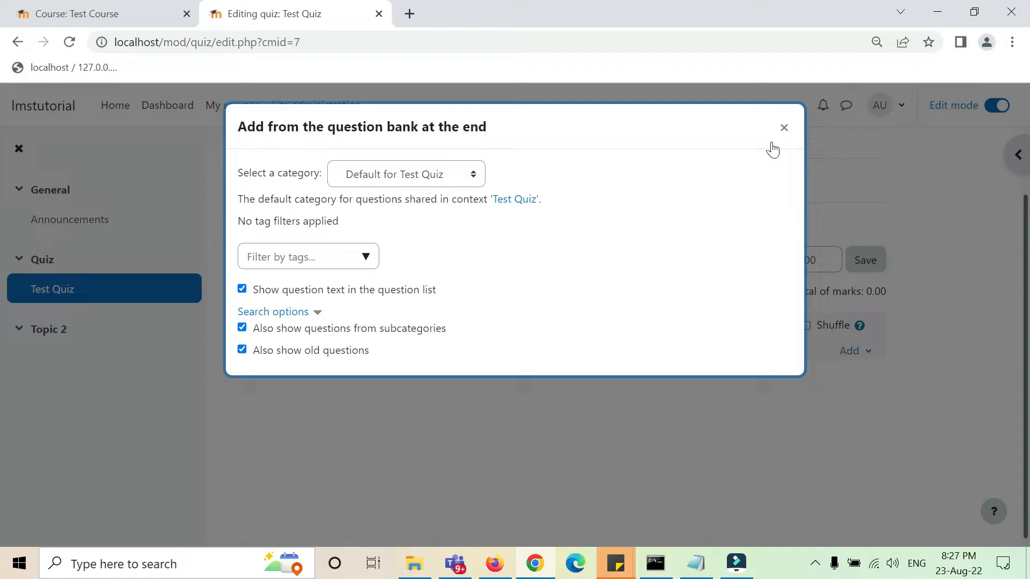
pyautogui.click(784, 128)
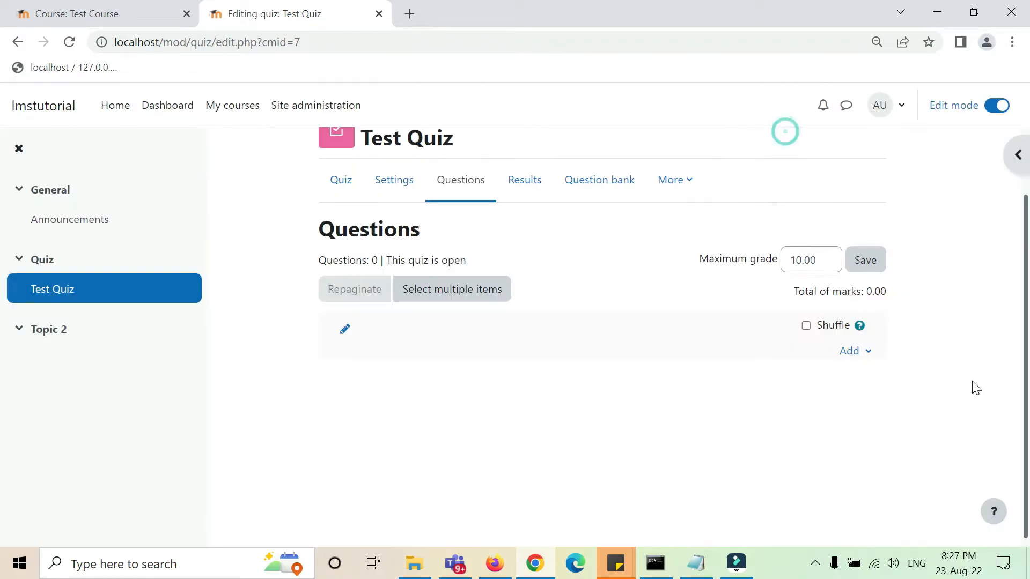
# View the options for adding a random question to the quiz and cancel without adding one.
pyautogui.click(852, 363)
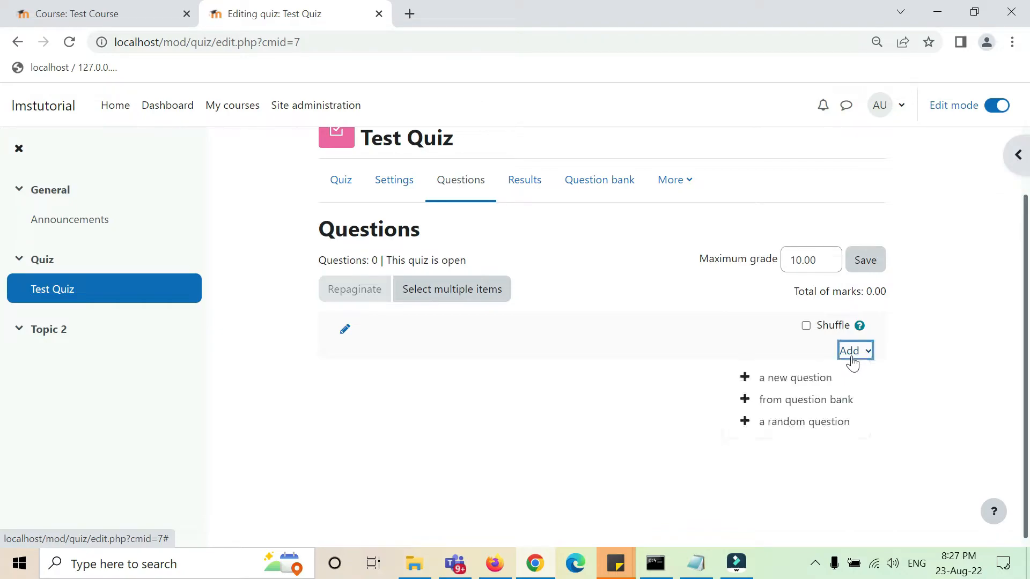
pyautogui.click(812, 426)
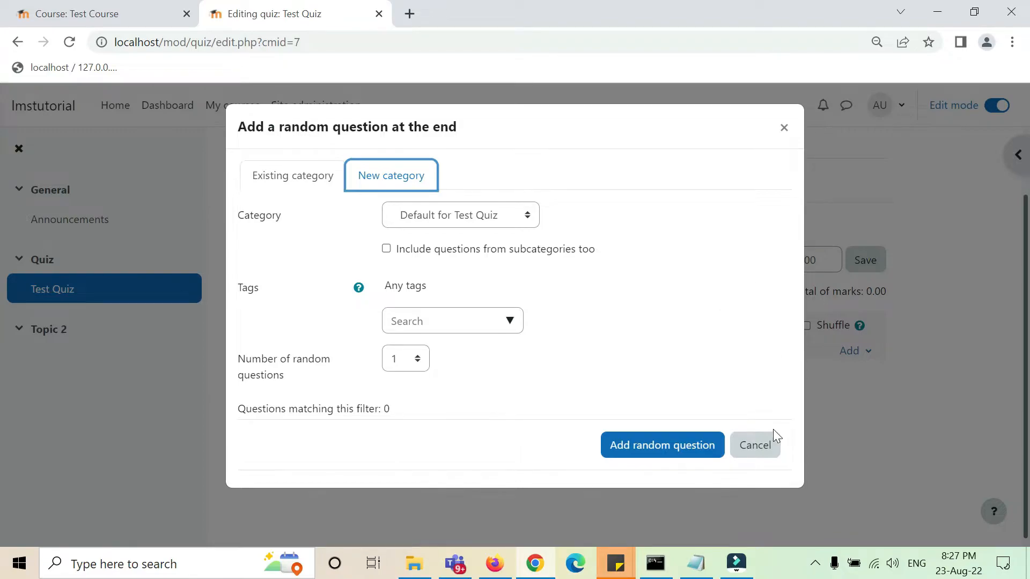
pyautogui.click(755, 445)
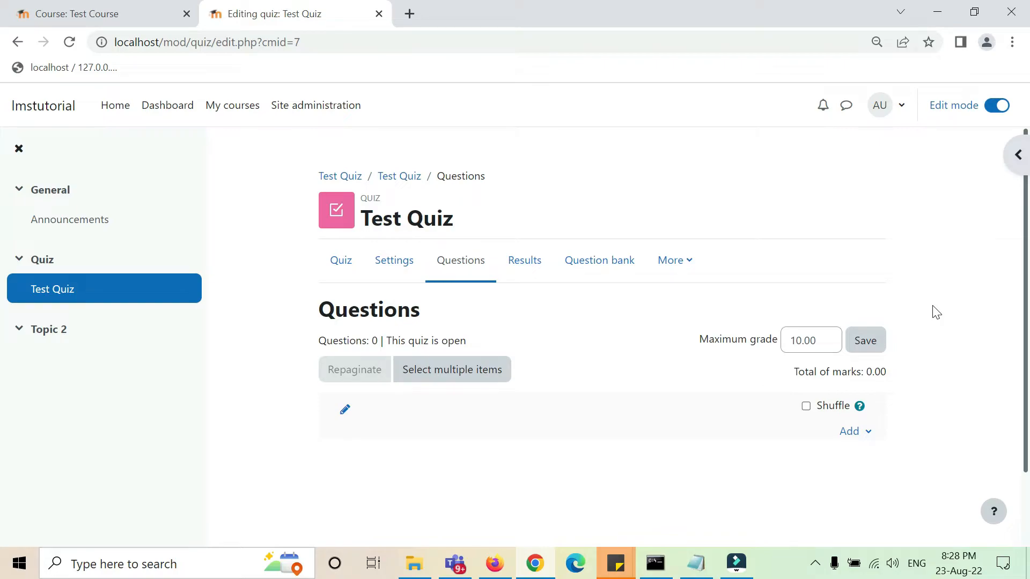
pyautogui.click(868, 431)
pyautogui.scroll(-2, 885, 422)
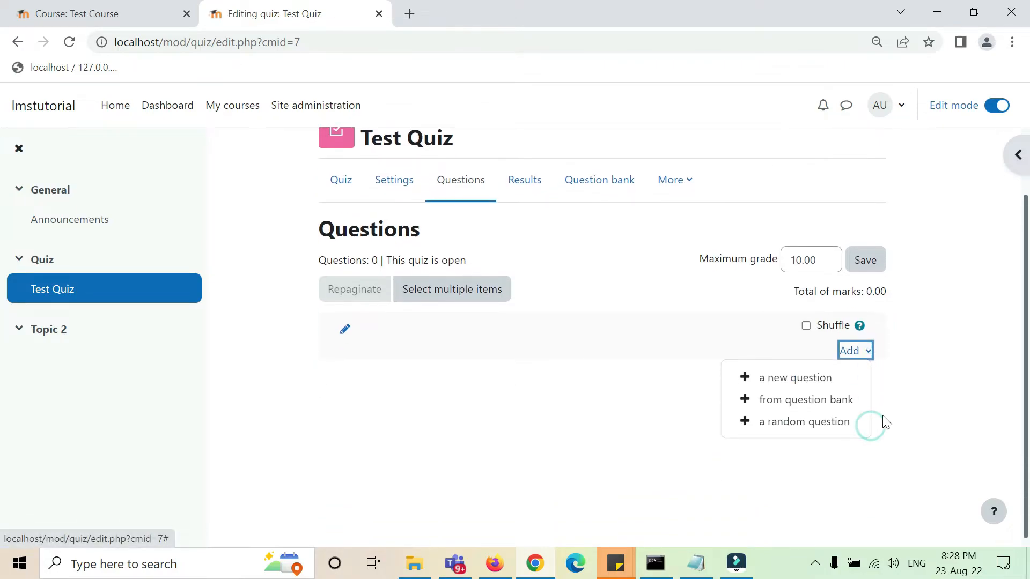
pyautogui.click(969, 369)
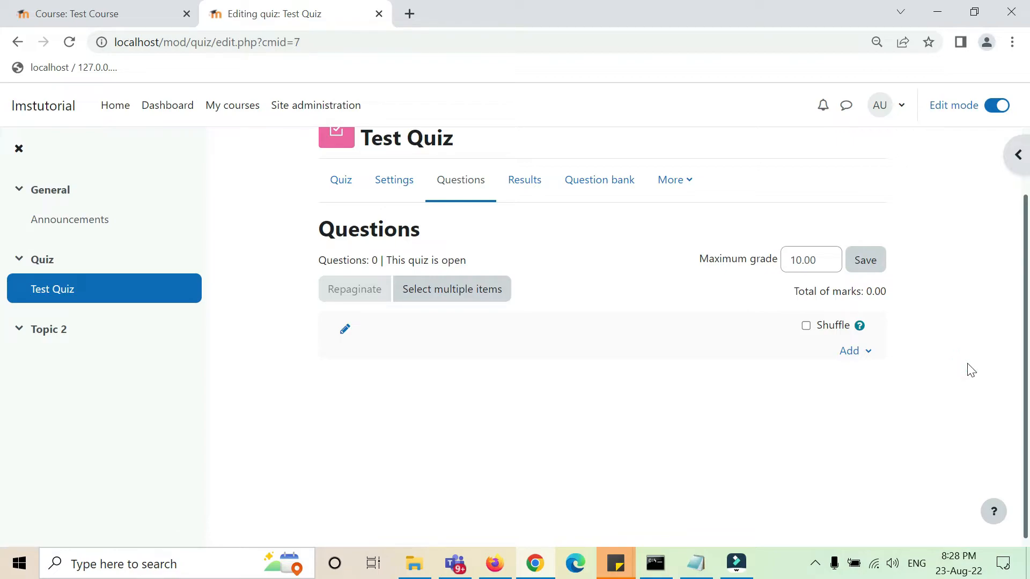
pyautogui.click(865, 352)
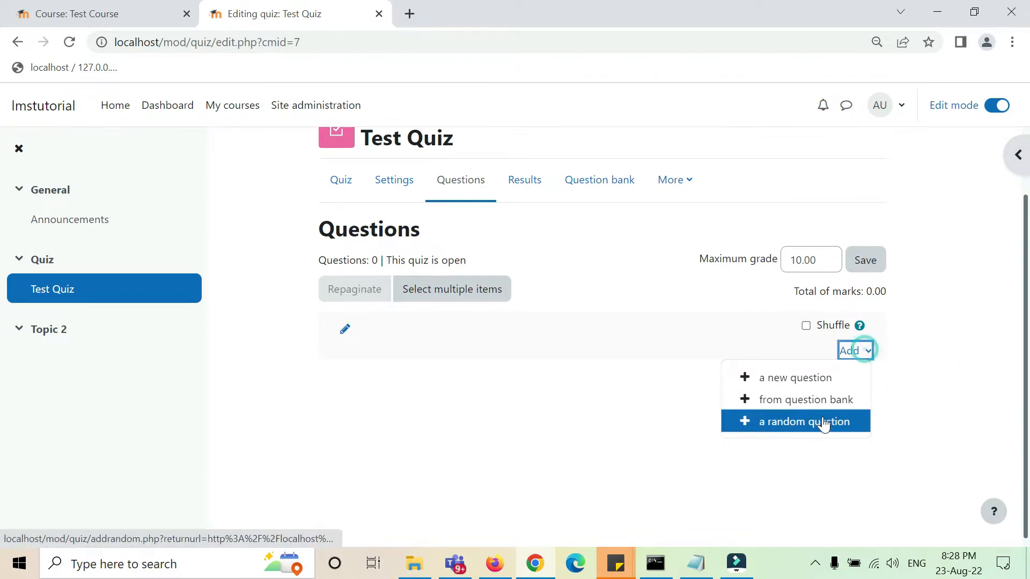
pyautogui.click(930, 378)
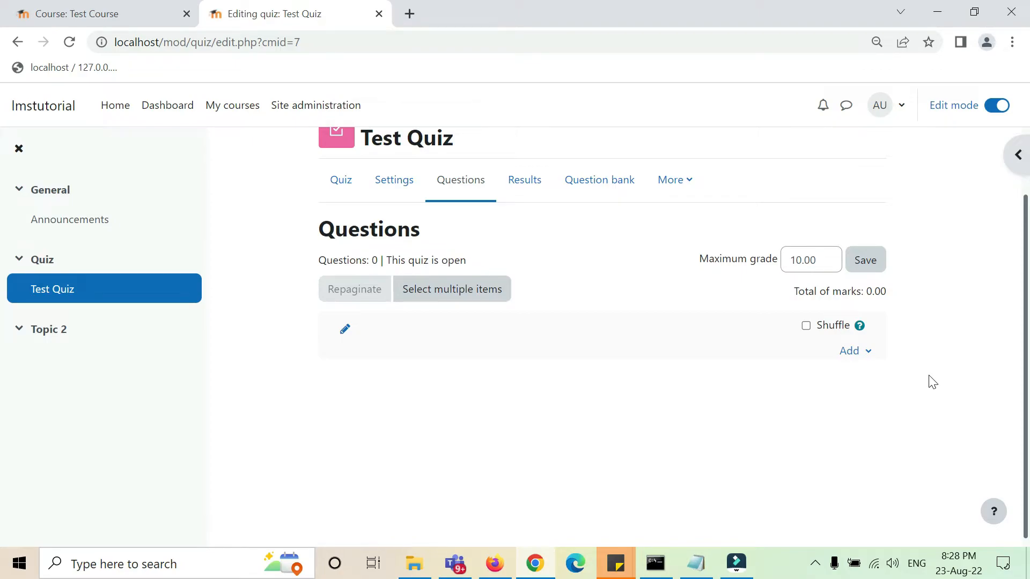
pyautogui.click(869, 354)
pyautogui.click(919, 408)
pyautogui.scroll(-1, 987, 363)
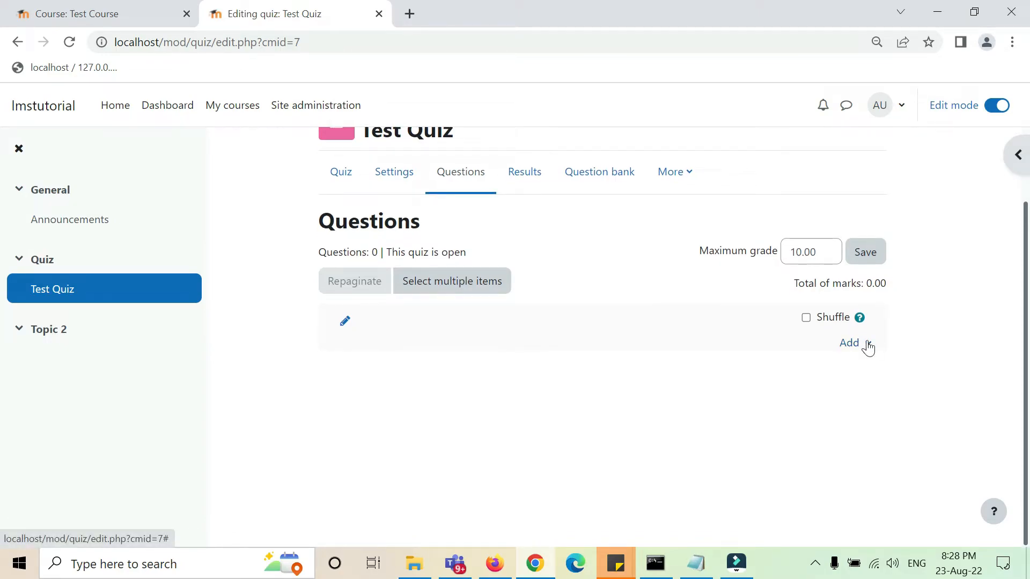
# Open the quiz's question bank and switch it to the Import page for importing questions from a file.
pyautogui.scroll(2, 533, 271)
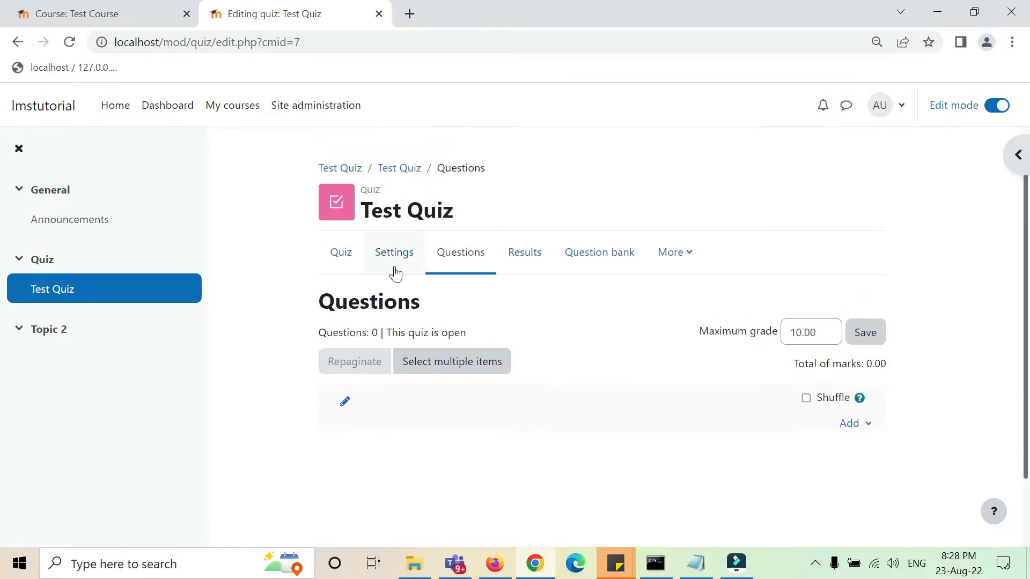
pyautogui.click(604, 263)
pyautogui.scroll(-2, 590, 300)
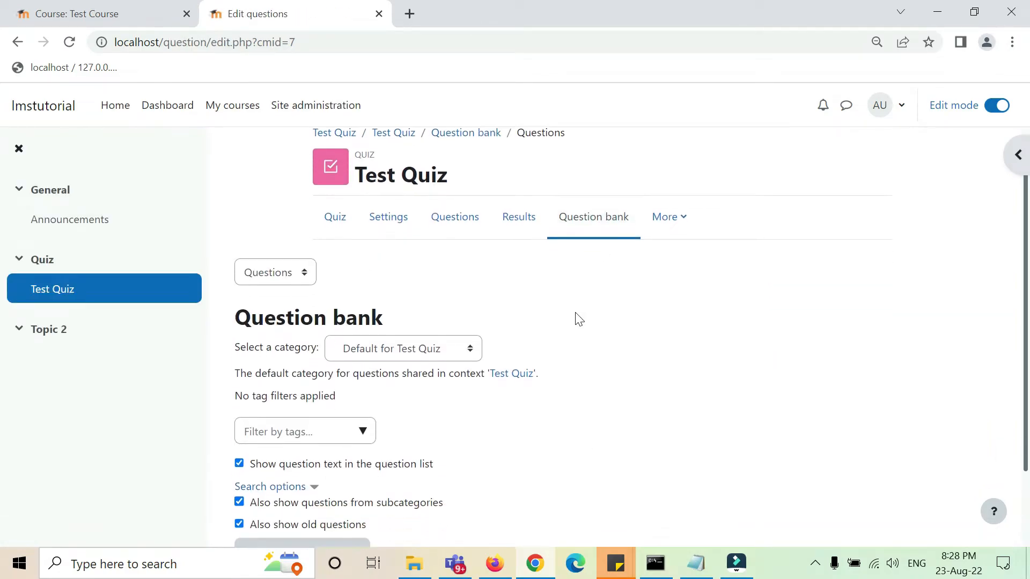
pyautogui.click(287, 236)
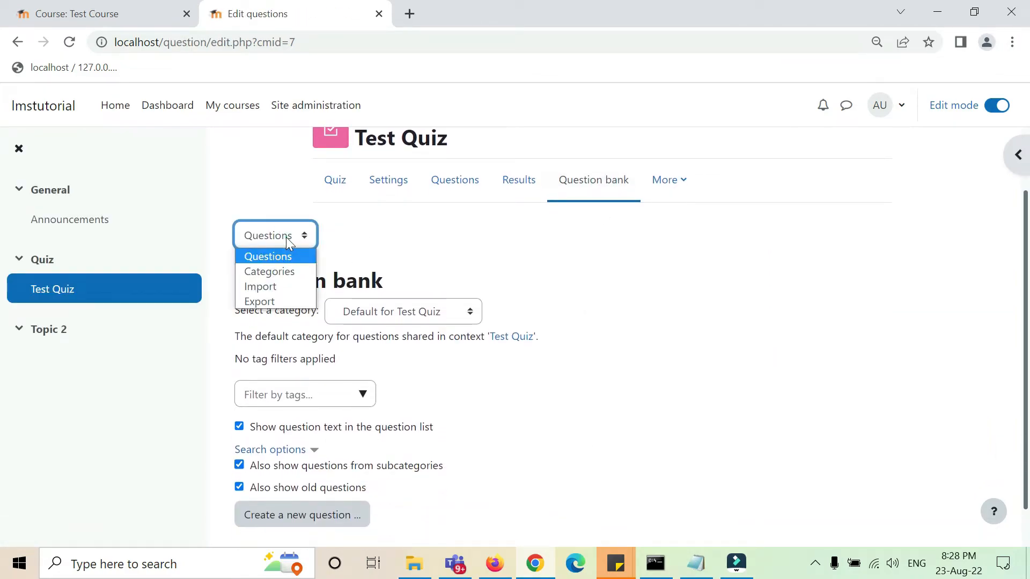
pyautogui.click(272, 285)
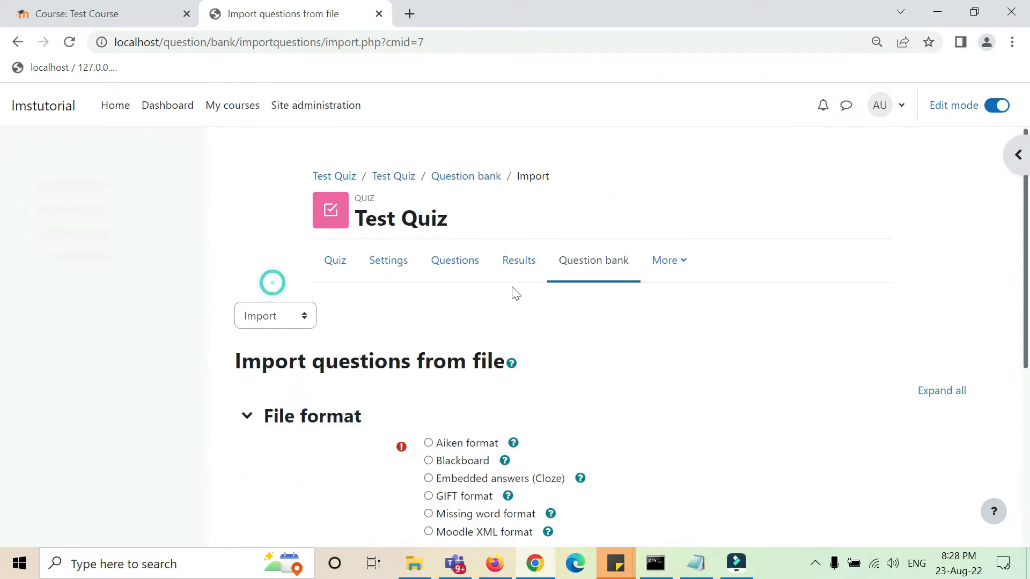
# Go back to the quiz's question bank, reload it and reopen its page for importing questions from a file.
pyautogui.click(19, 43)
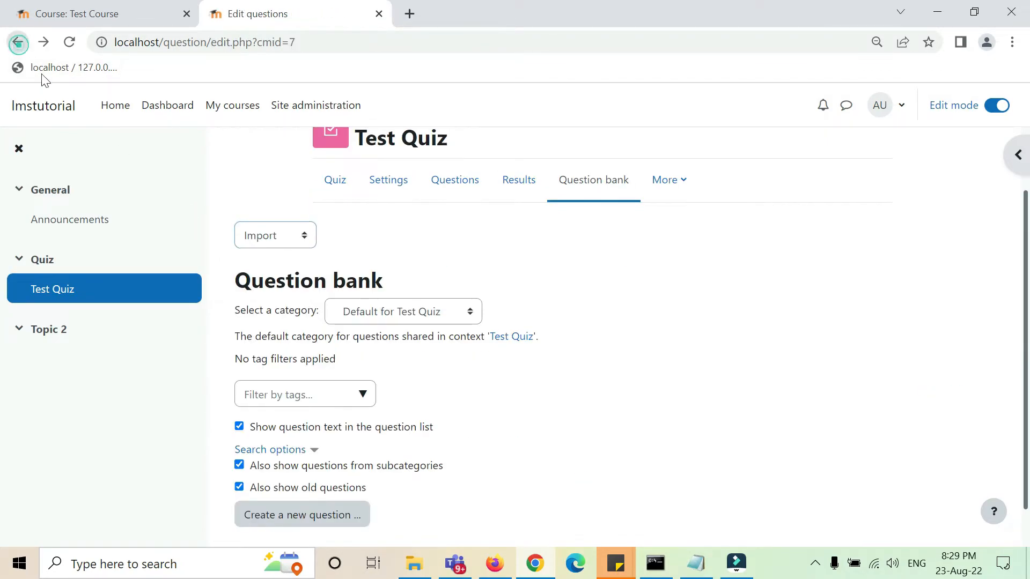
pyautogui.click(297, 273)
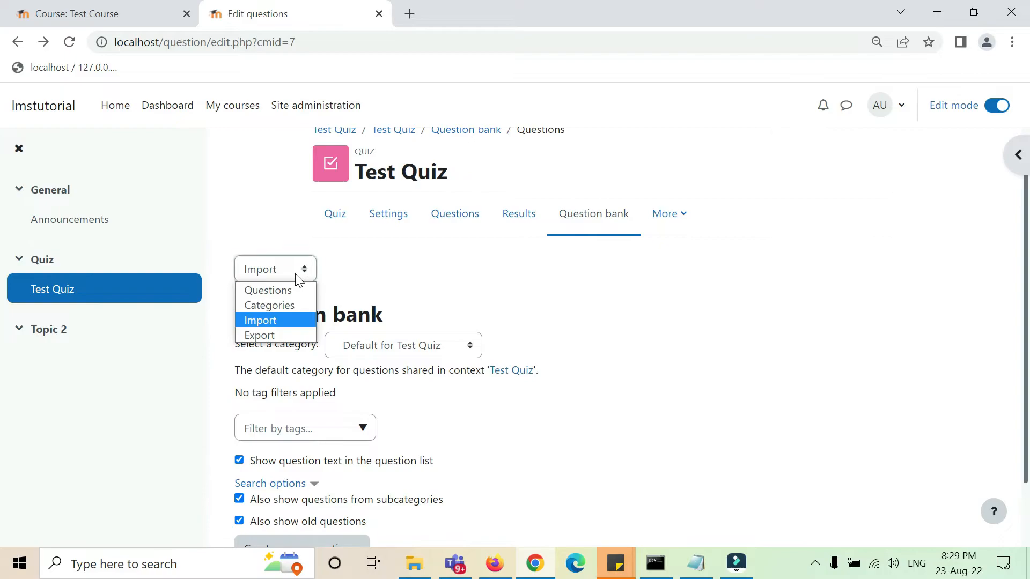
pyautogui.click(278, 320)
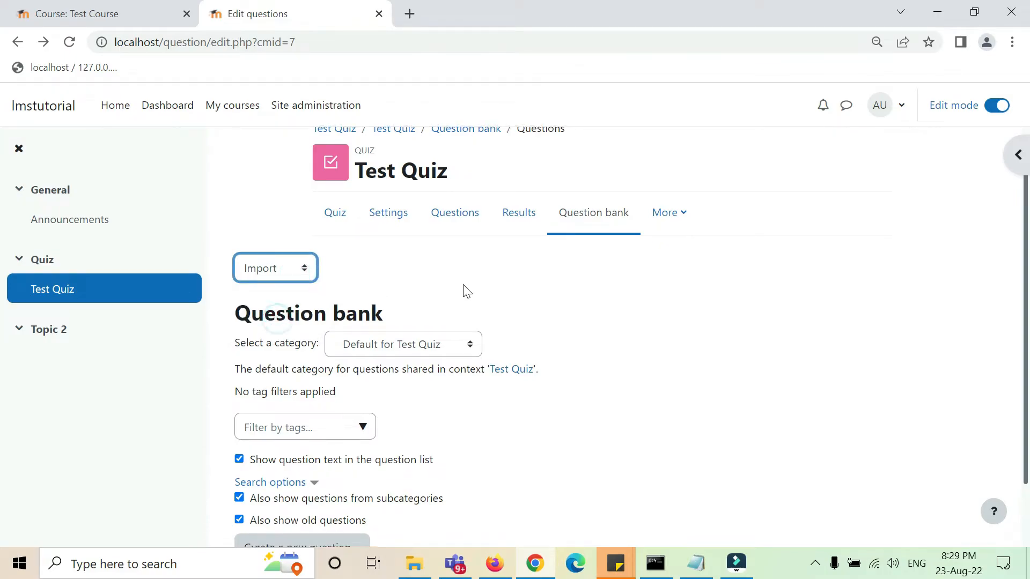
pyautogui.scroll(-1, 554, 333)
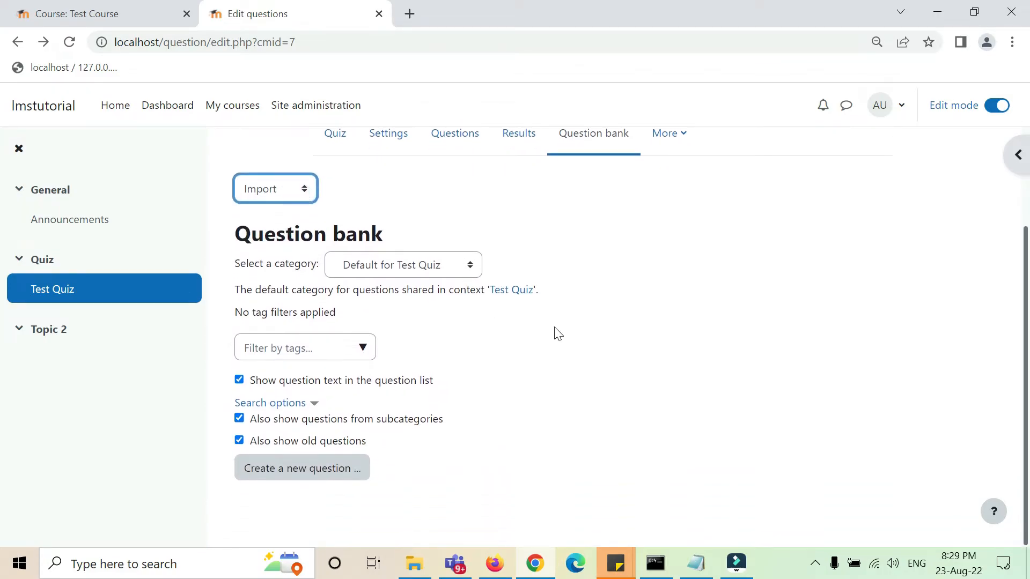
pyautogui.click(69, 42)
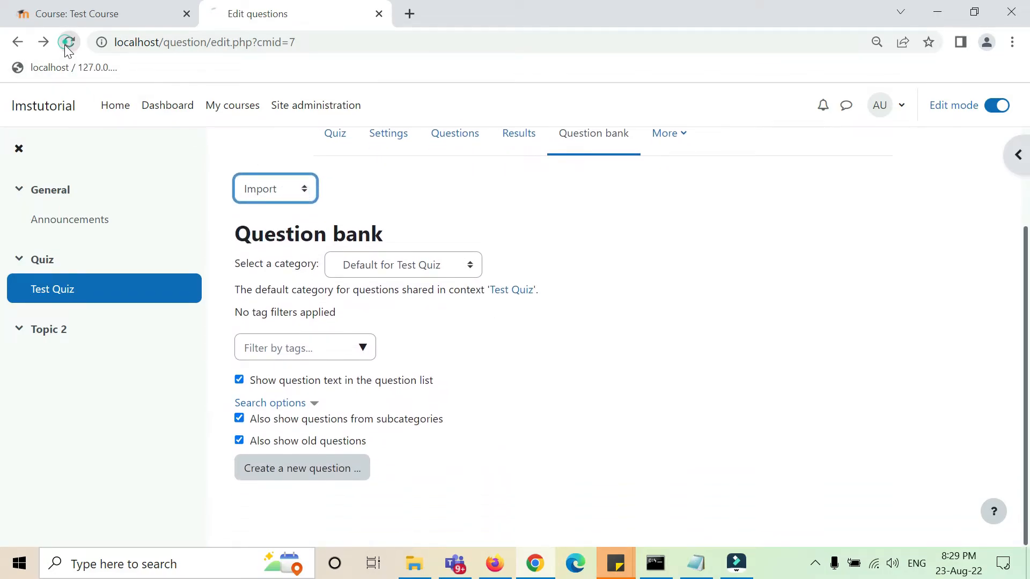
pyautogui.click(284, 187)
pyautogui.click(262, 242)
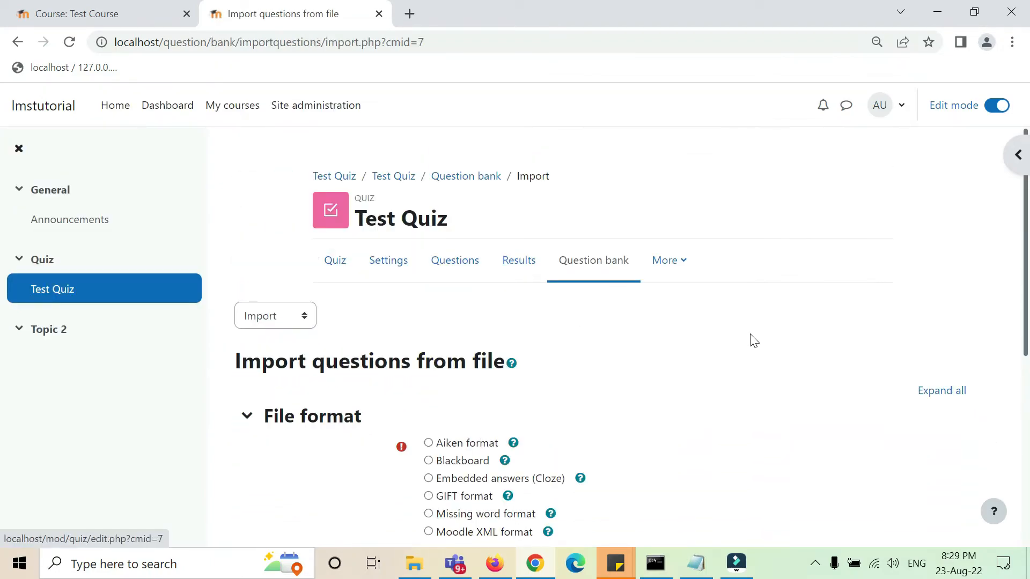
pyautogui.scroll(-3, 754, 340)
pyautogui.scroll(-3, 757, 341)
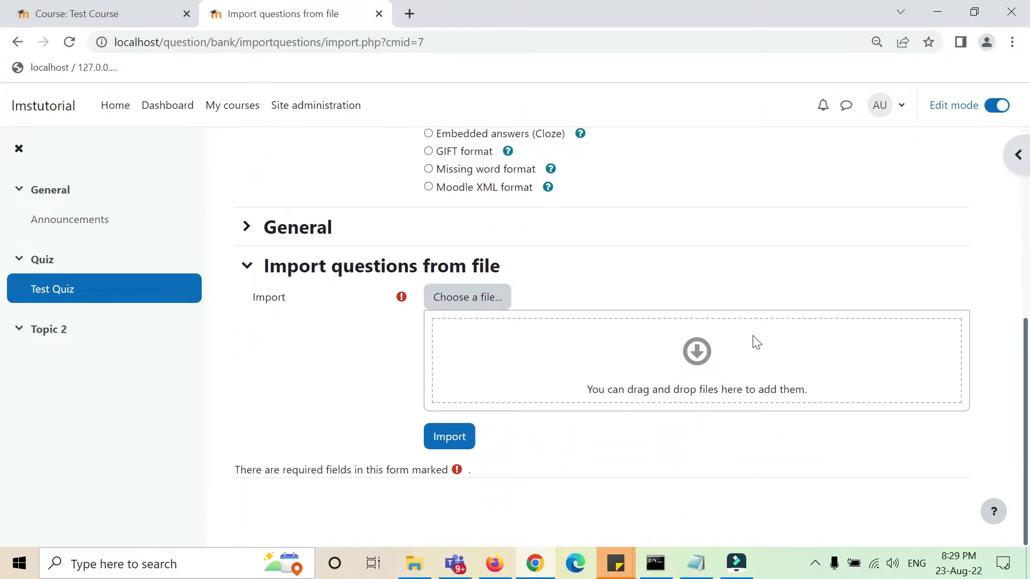
# Switch to the Aiken format file in Notepad and examine the first question's text, lettered choices and ANSWER line.
pyautogui.click(696, 564)
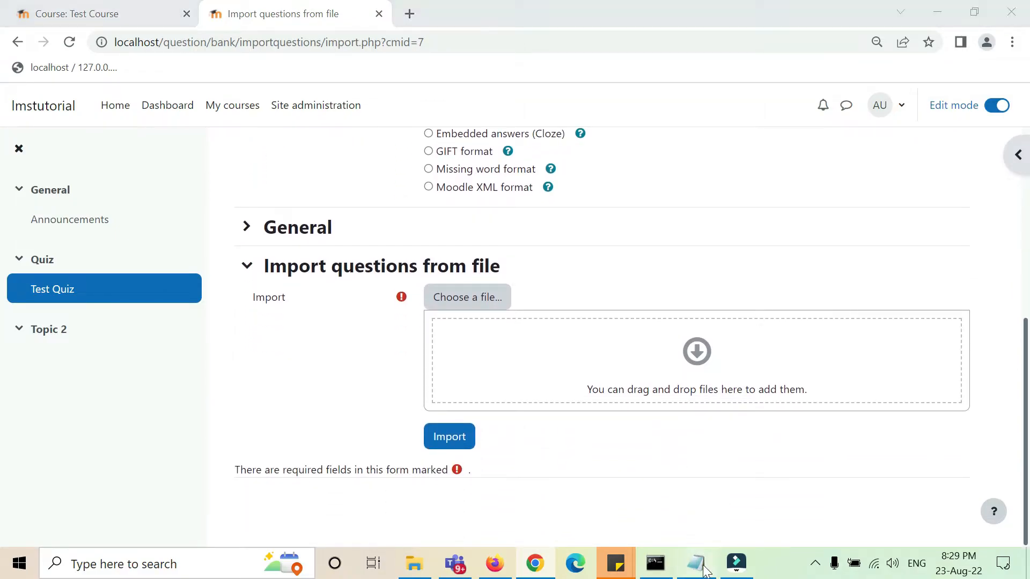
pyautogui.scroll(2, 515, 282)
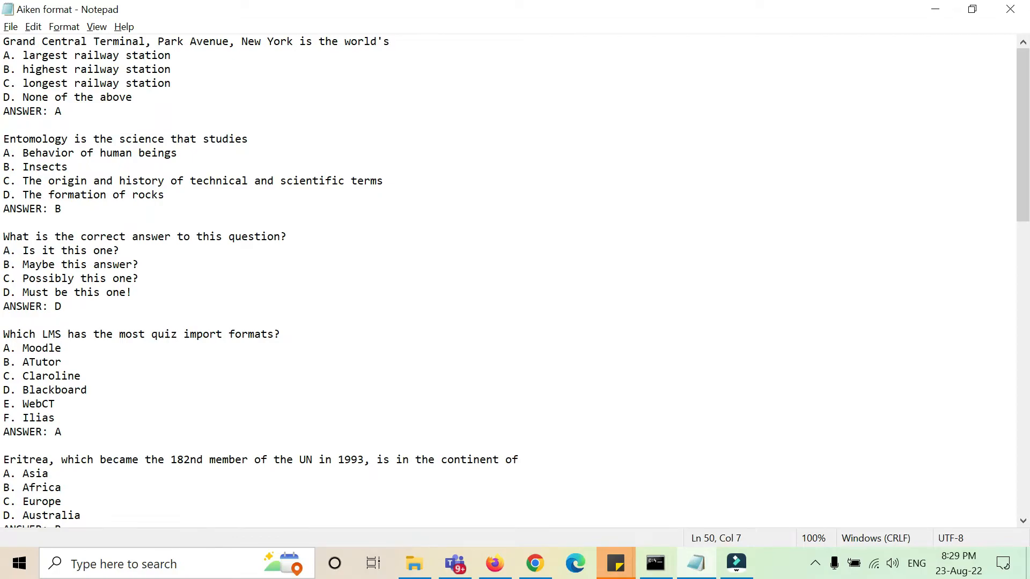
pyautogui.click(125, 42)
pyautogui.doubleClick(110, 55)
pyautogui.click(112, 53)
pyautogui.click(112, 71)
pyautogui.doubleClick(24, 110)
pyautogui.click(25, 110)
pyautogui.click(79, 112)
pyautogui.scroll(-5, 510, 276)
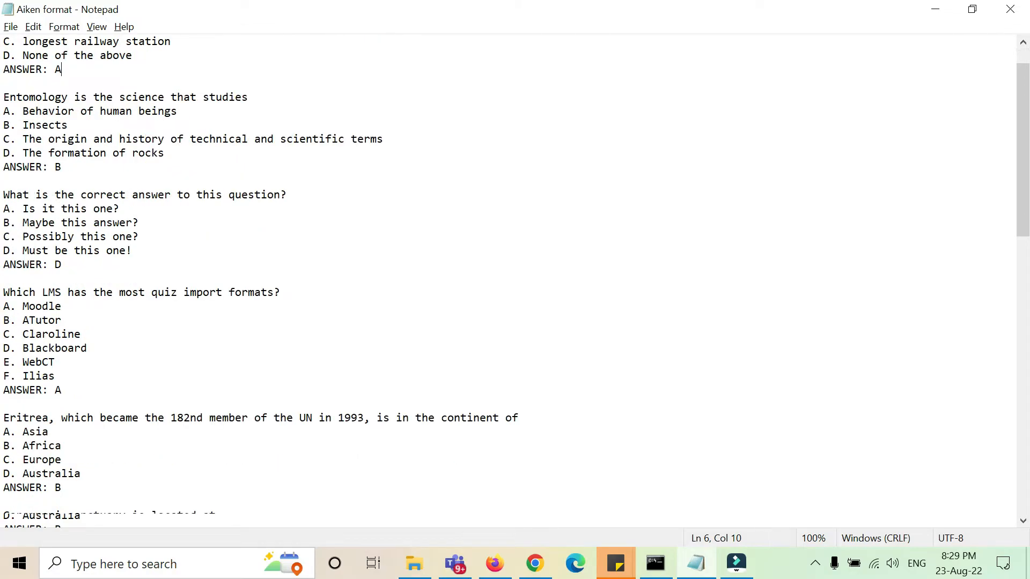
# Compare the lettered choices of the other questions in the Aiken format file, then return to the Moodle import page.
pyautogui.scroll(5, 510, 282)
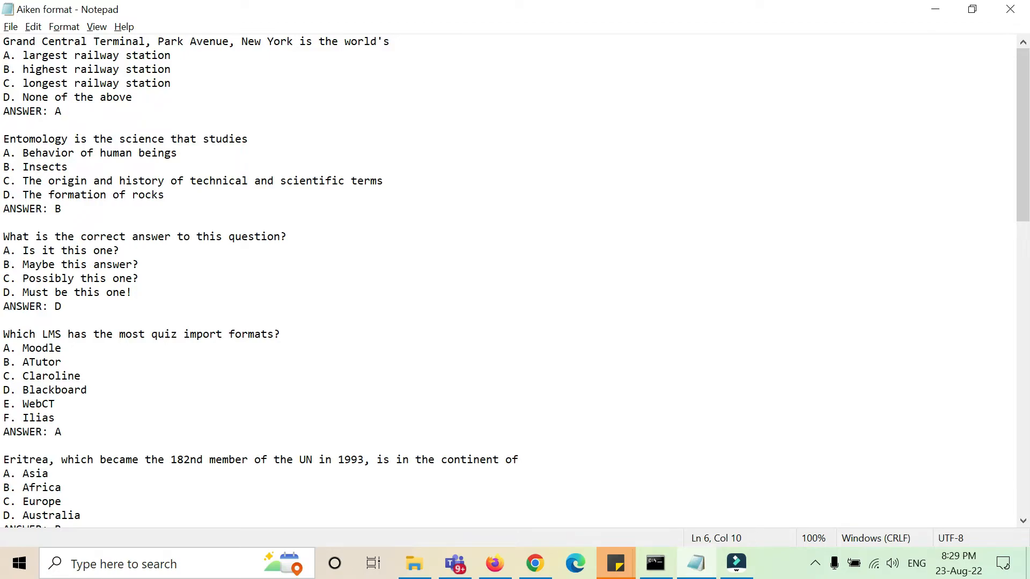
pyautogui.doubleClick(40, 194)
pyautogui.click(40, 193)
pyautogui.scroll(-4, 42, 193)
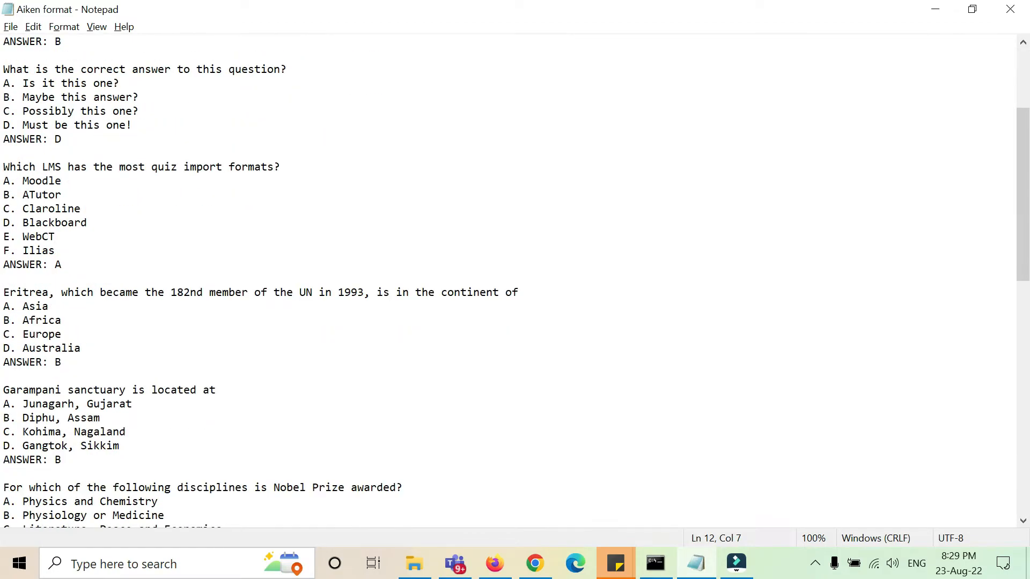
pyautogui.scroll(3, 509, 281)
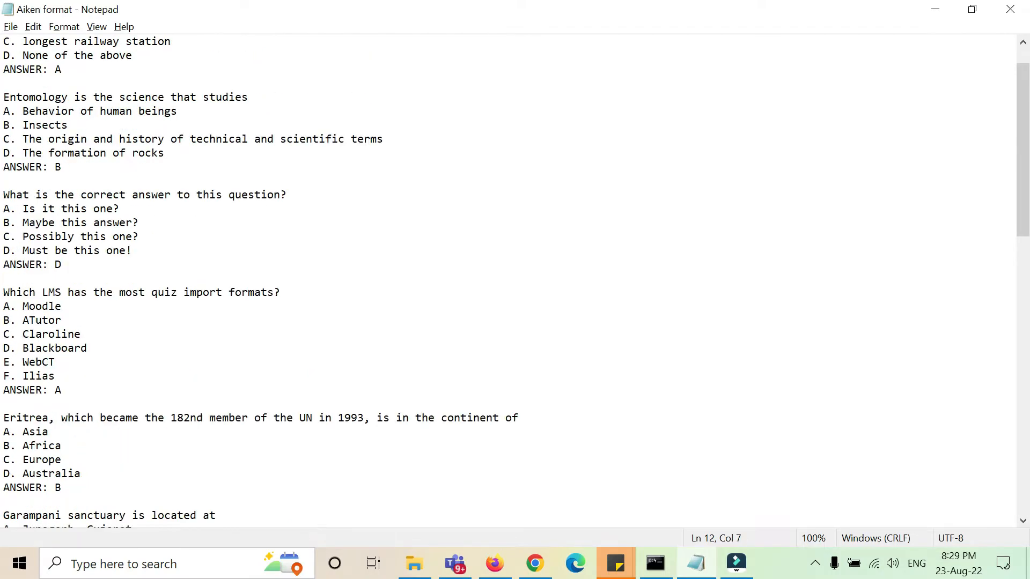
pyautogui.moveTo(55, 376); pyautogui.dragTo(5, 306)
pyautogui.click(94, 356)
pyautogui.moveTo(143, 251); pyautogui.dragTo(4, 209)
pyautogui.click(187, 234)
pyautogui.scroll(1, 515, 282)
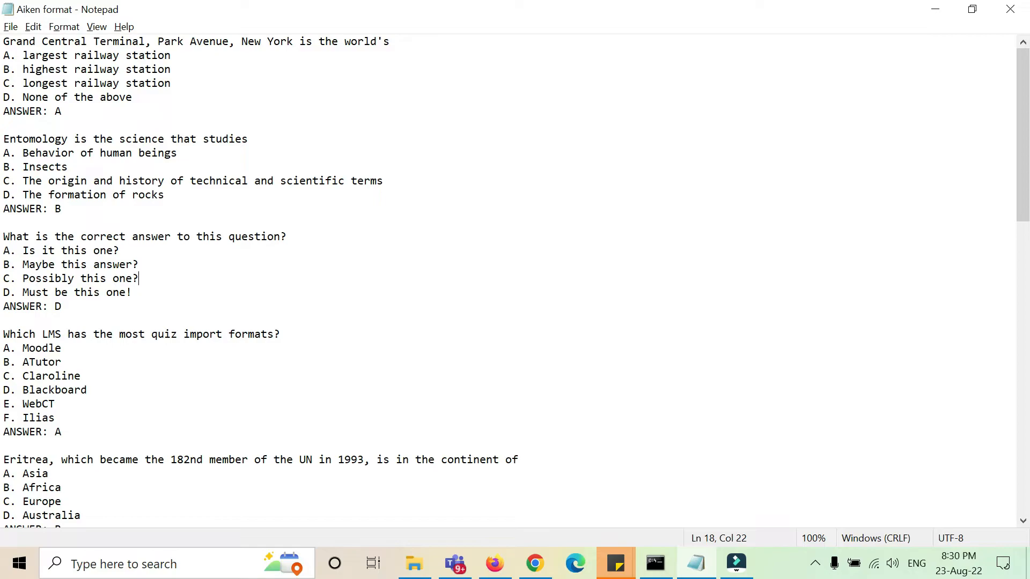
pyautogui.click(353, 201)
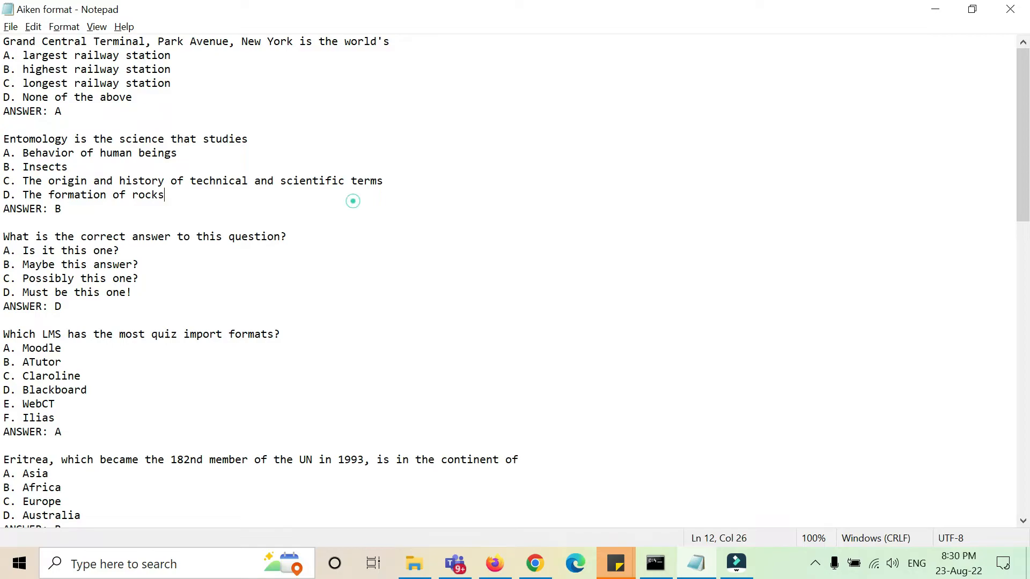
pyautogui.click(933, 14)
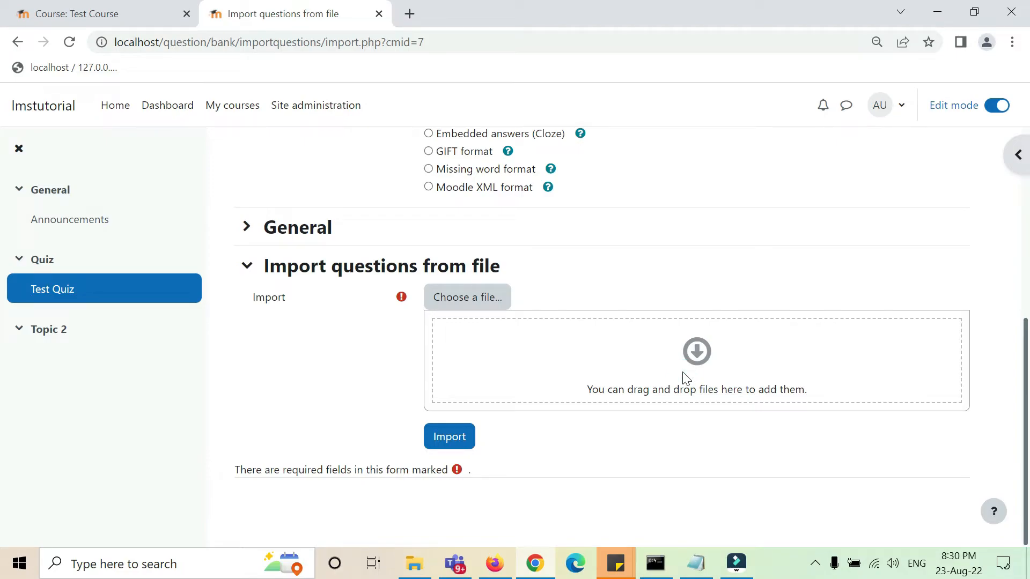
# Try to import the Aiken format text file from the Moodle folder on drive D: without choosing a file format.
pyautogui.click(414, 563)
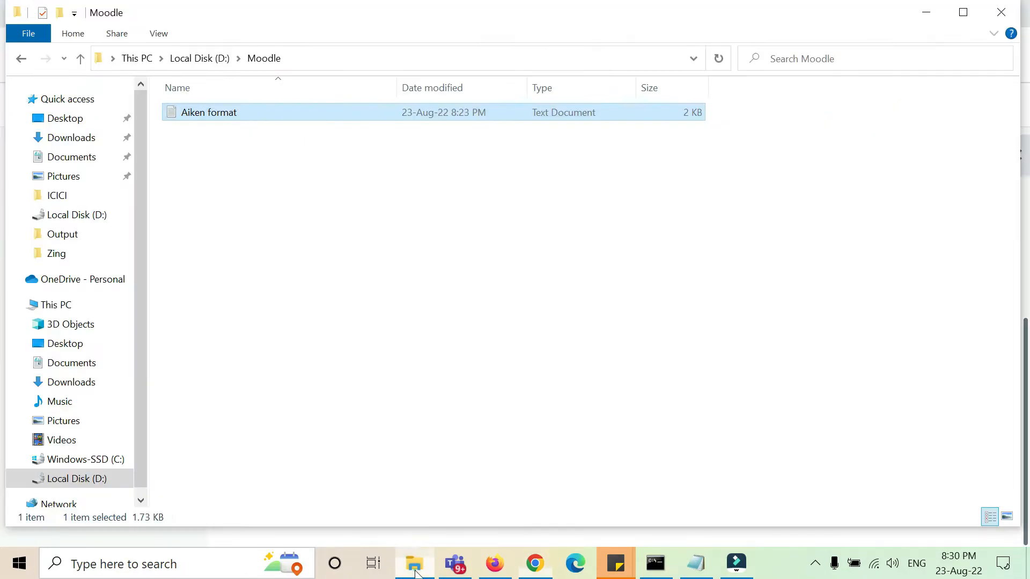
pyautogui.moveTo(210, 114); pyautogui.dragTo(628, 383)
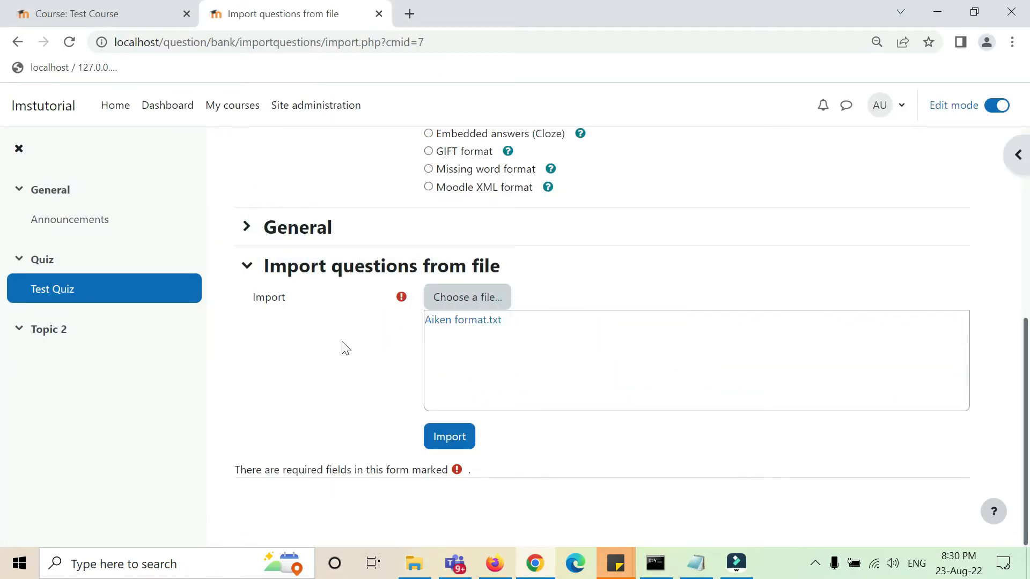
pyautogui.click(454, 444)
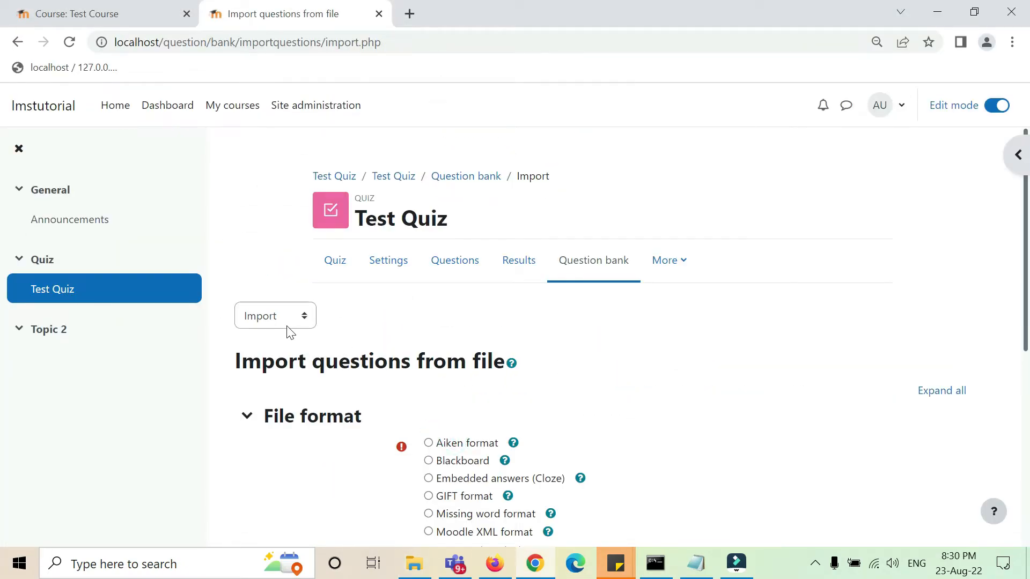
# Choose Aiken format as the import file format and check the question file's contents in Notepad.
pyautogui.scroll(-2, 581, 386)
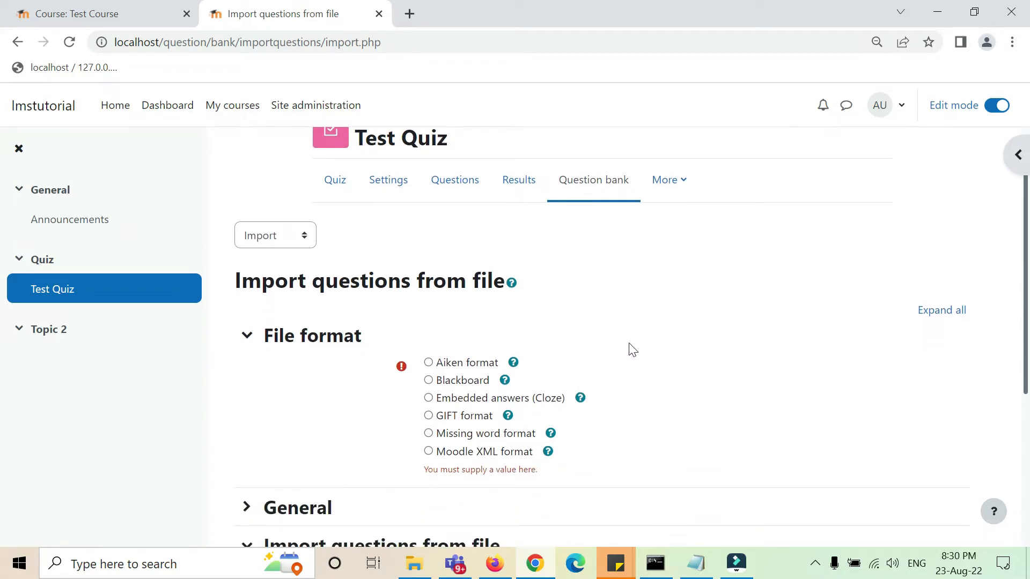
pyautogui.click(429, 363)
pyautogui.click(697, 563)
pyautogui.scroll(-13, 515, 279)
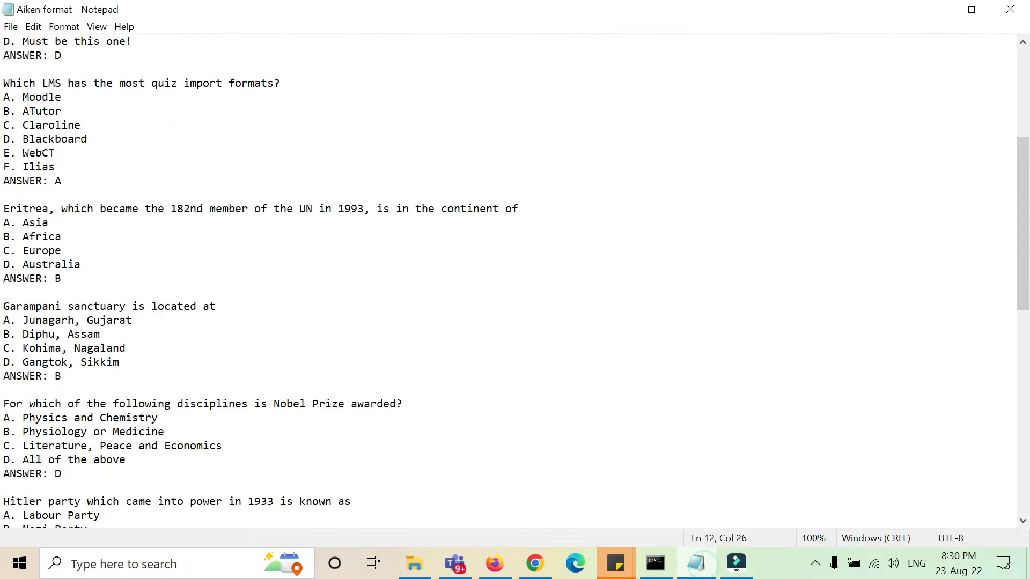
pyautogui.scroll(13, 515, 279)
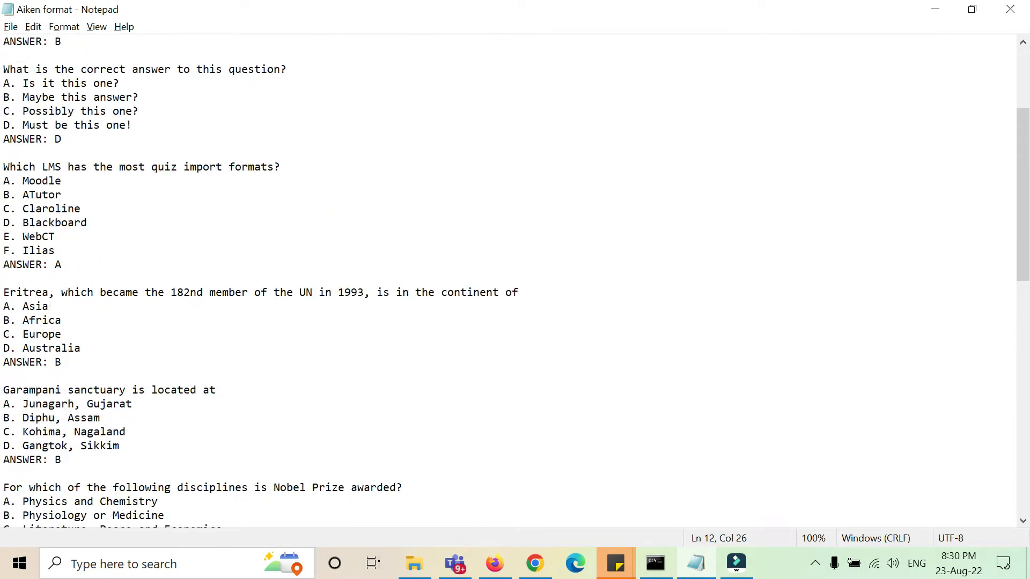
pyautogui.click(936, 9)
pyautogui.scroll(-3, 674, 324)
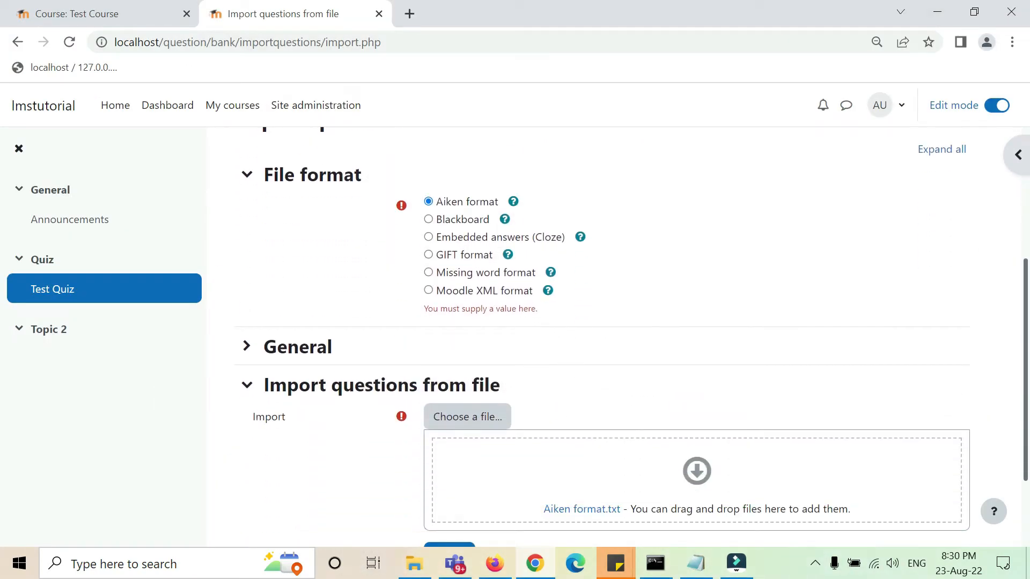
pyautogui.tripleClick(488, 310)
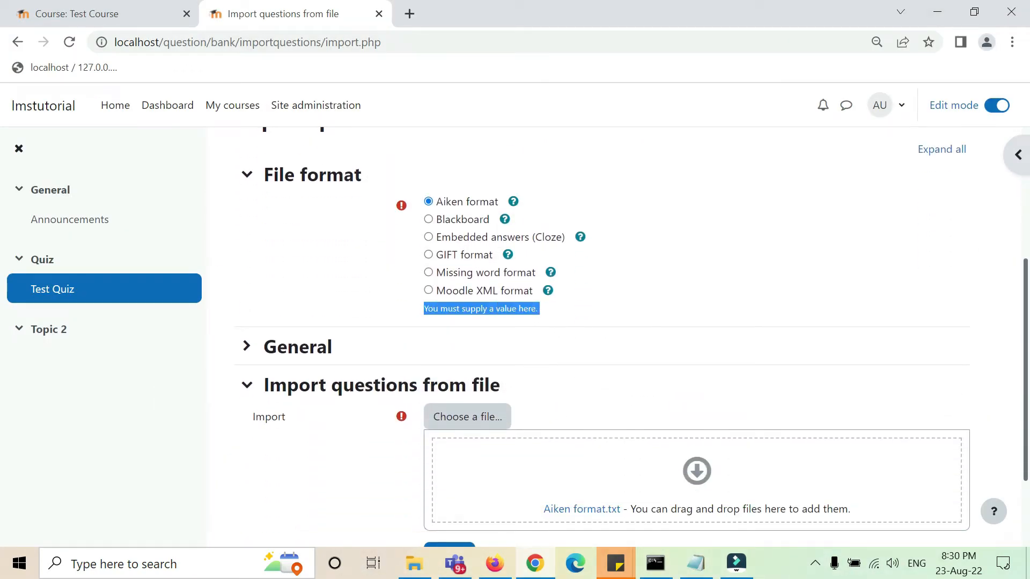
pyautogui.click(603, 302)
pyautogui.scroll(-2, 462, 214)
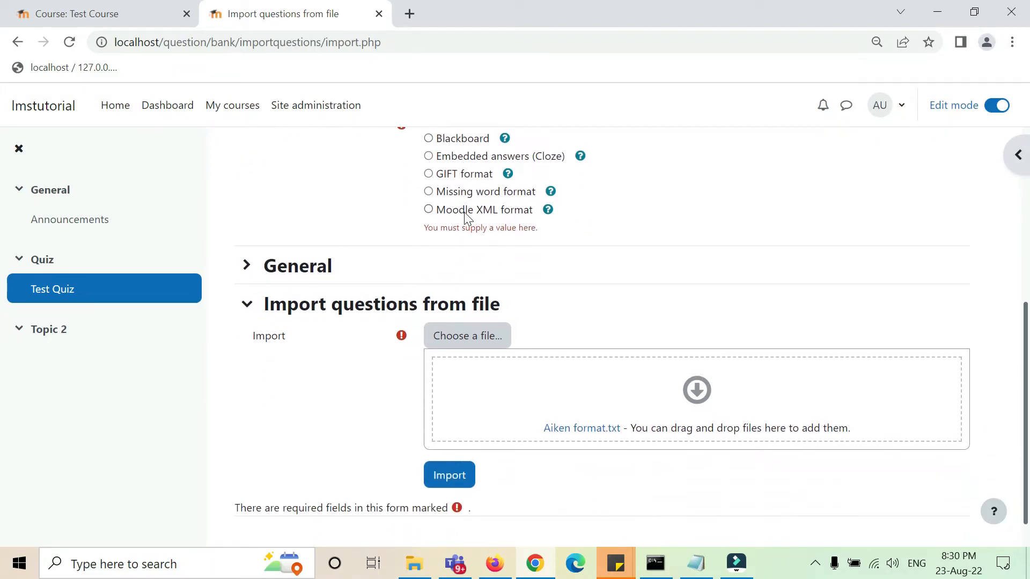
# Add the Aiken format text file from the Moodle folder to the import form again and import its questions.
pyautogui.click(414, 563)
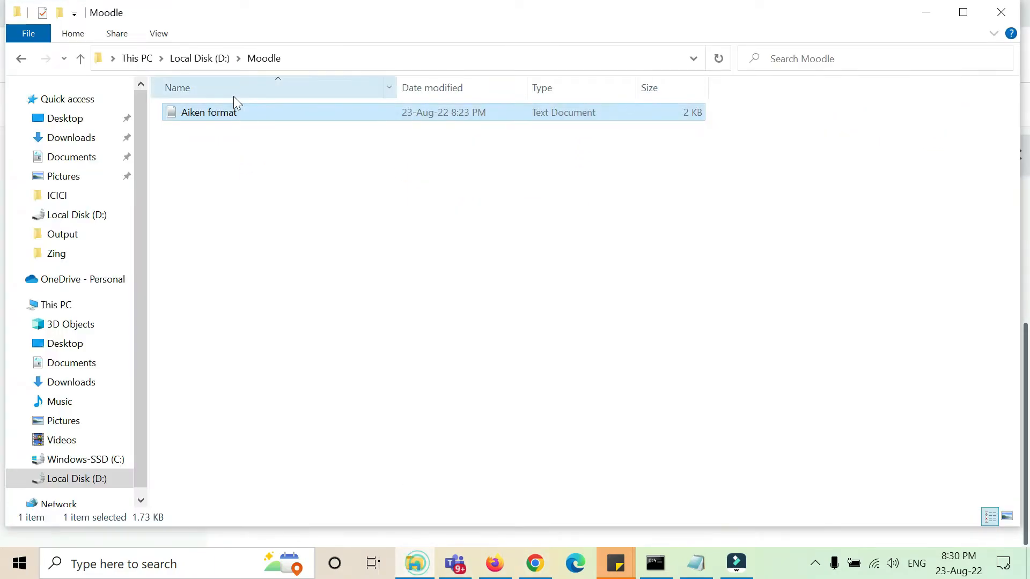
pyautogui.moveTo(233, 112); pyautogui.dragTo(524, 372)
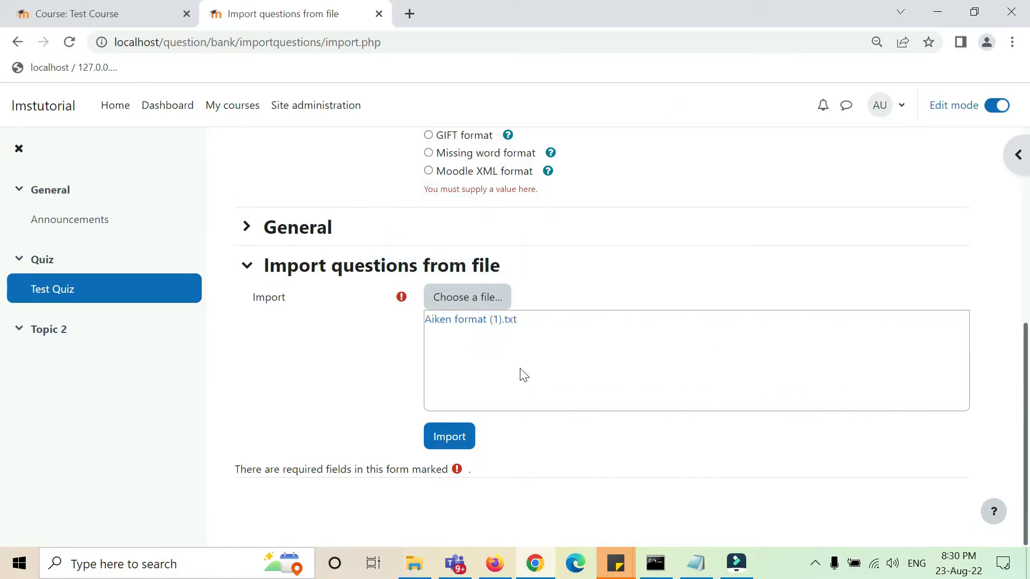
pyautogui.click(448, 440)
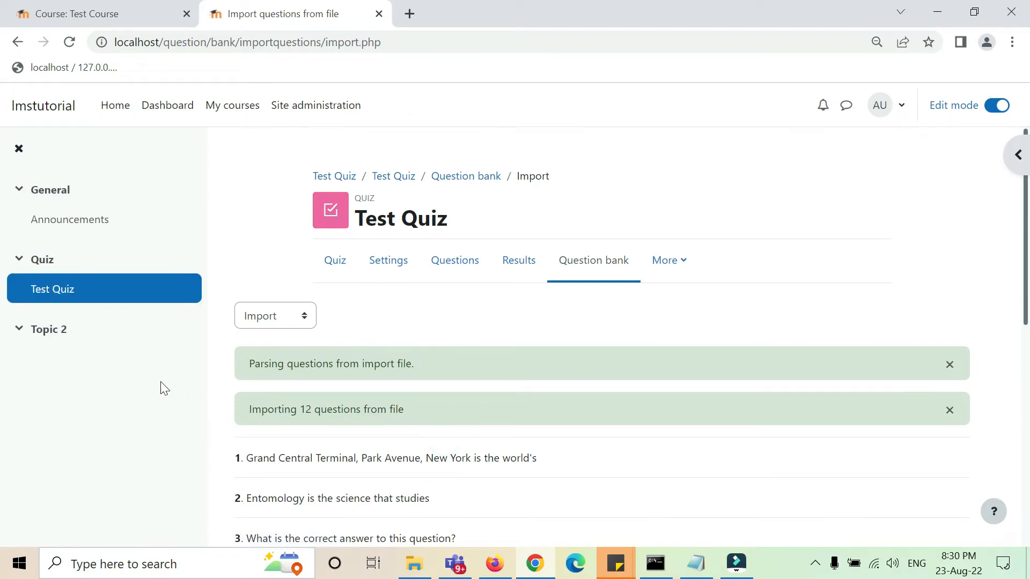
# Review the import messages and the list of questions read from the file.
pyautogui.scroll(-6, 374, 401)
pyautogui.scroll(-2, 376, 403)
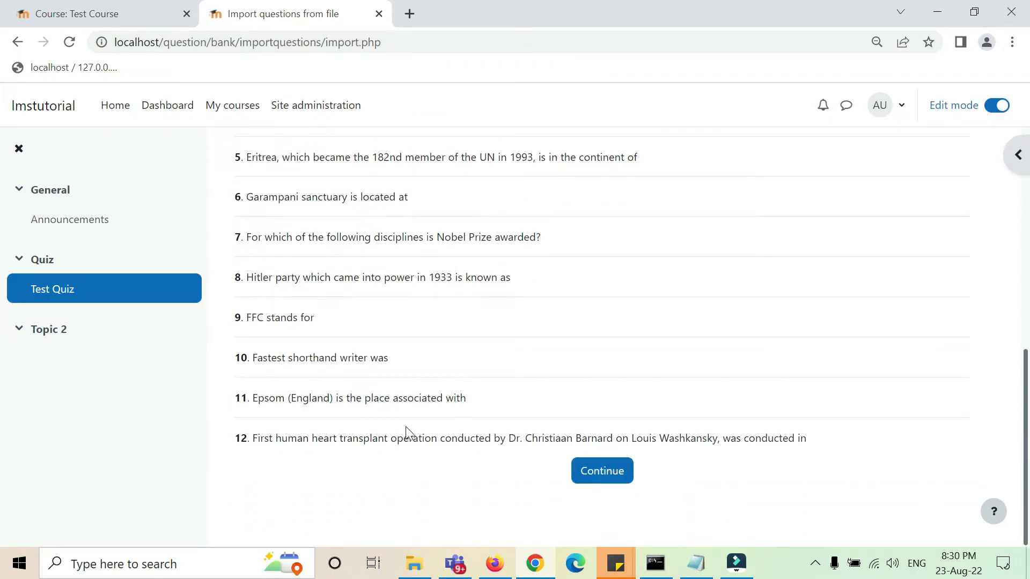
pyautogui.scroll(2, 405, 427)
pyautogui.scroll(6, 409, 433)
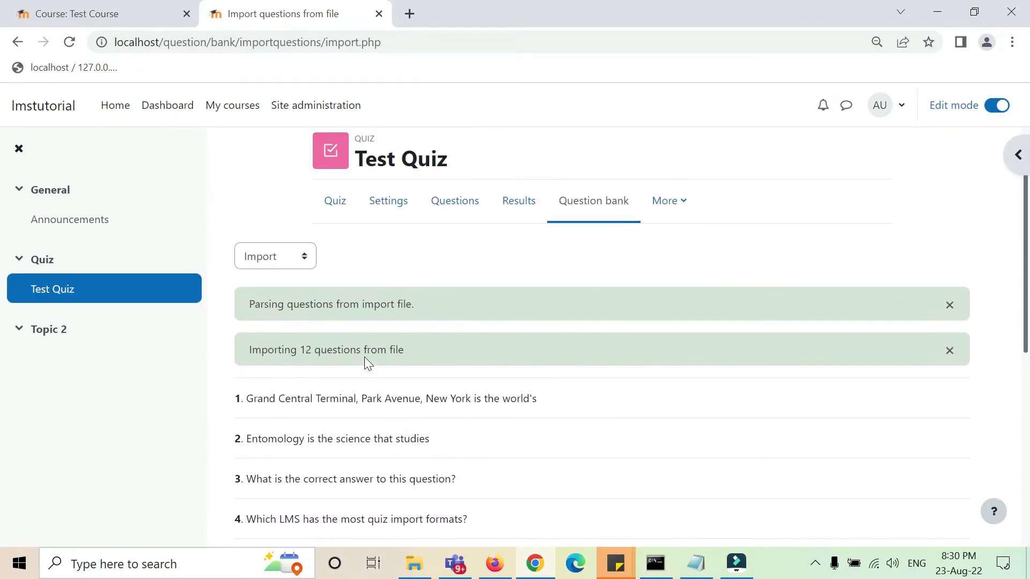
pyautogui.doubleClick(348, 304)
pyautogui.tripleClick(348, 304)
pyautogui.click(333, 311)
pyautogui.doubleClick(330, 351)
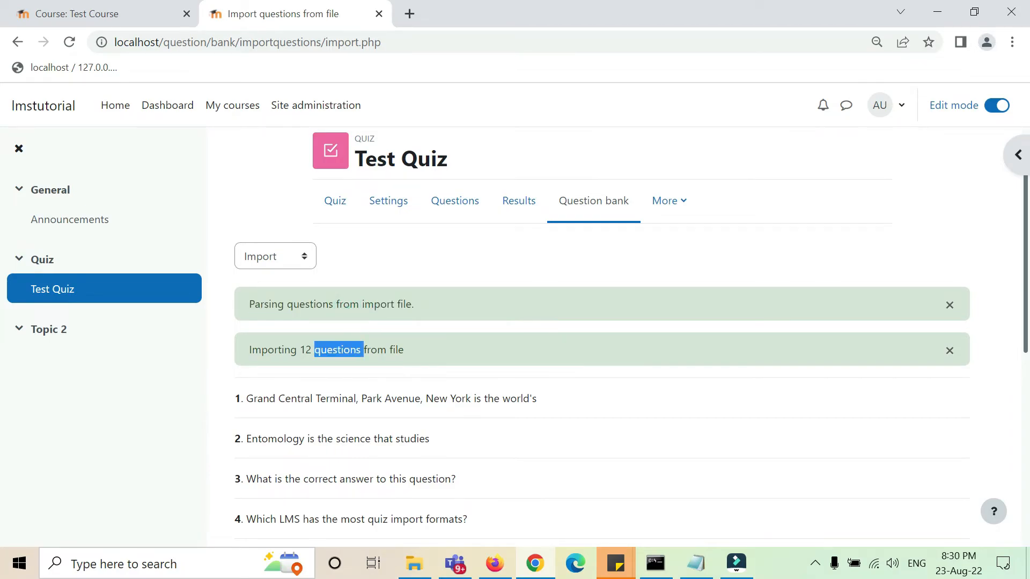
pyautogui.tripleClick(330, 352)
pyautogui.click(440, 354)
pyautogui.scroll(-8, 452, 314)
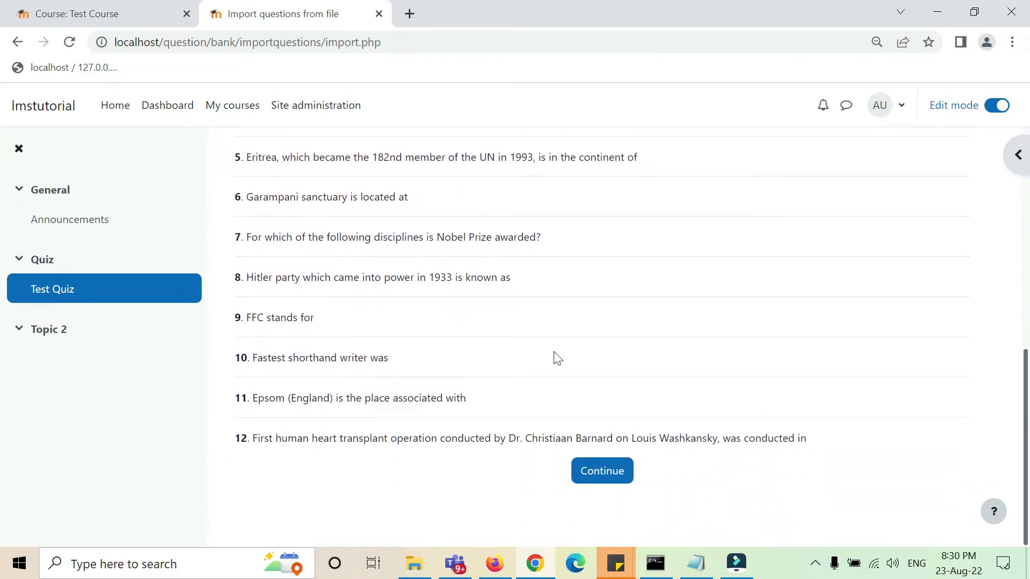
# Continue from the import results to the question bank and look through the imported questions.
pyautogui.click(602, 471)
pyautogui.scroll(-5, 665, 394)
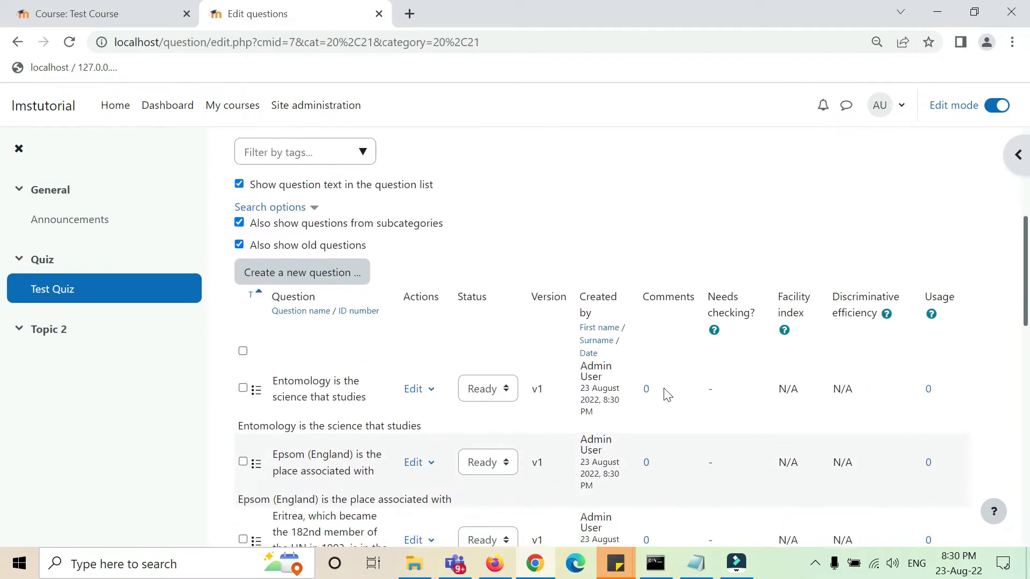
pyautogui.scroll(-1, 667, 395)
pyautogui.scroll(-10, 668, 395)
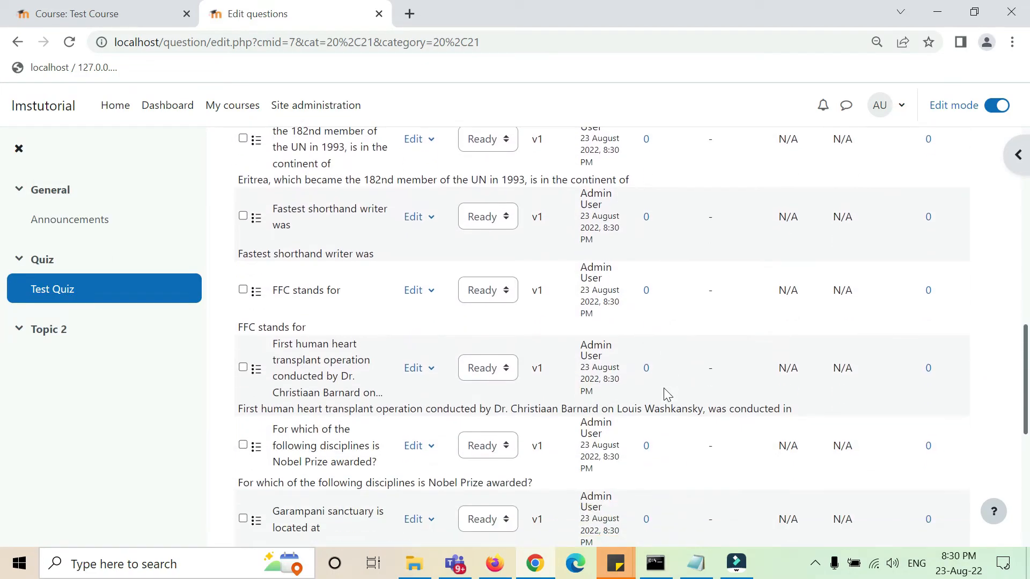
pyautogui.scroll(15, 623, 407)
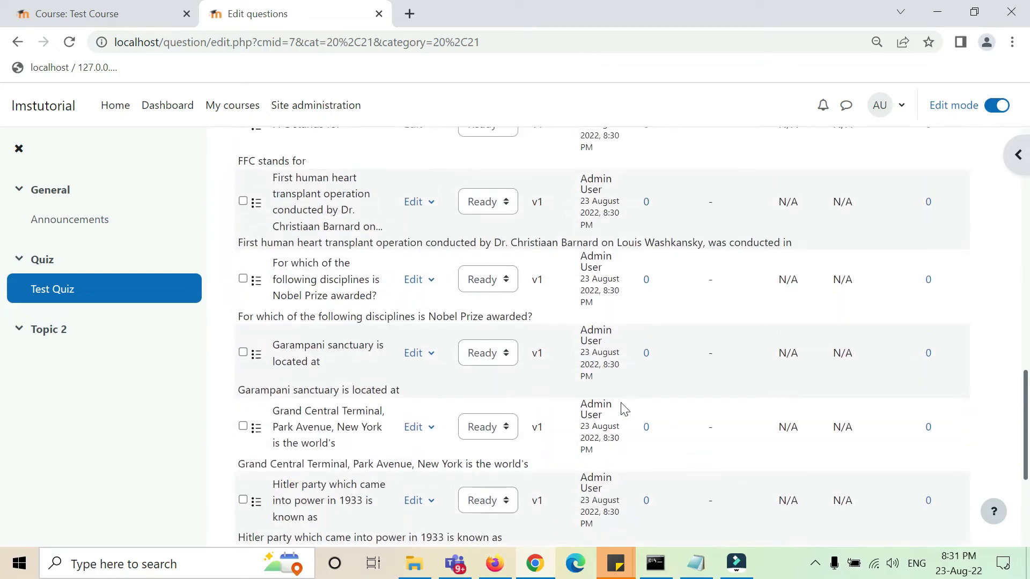
# Go from the question bank to the Test Quiz overview and open its question editing page.
pyautogui.scroll(2, 623, 407)
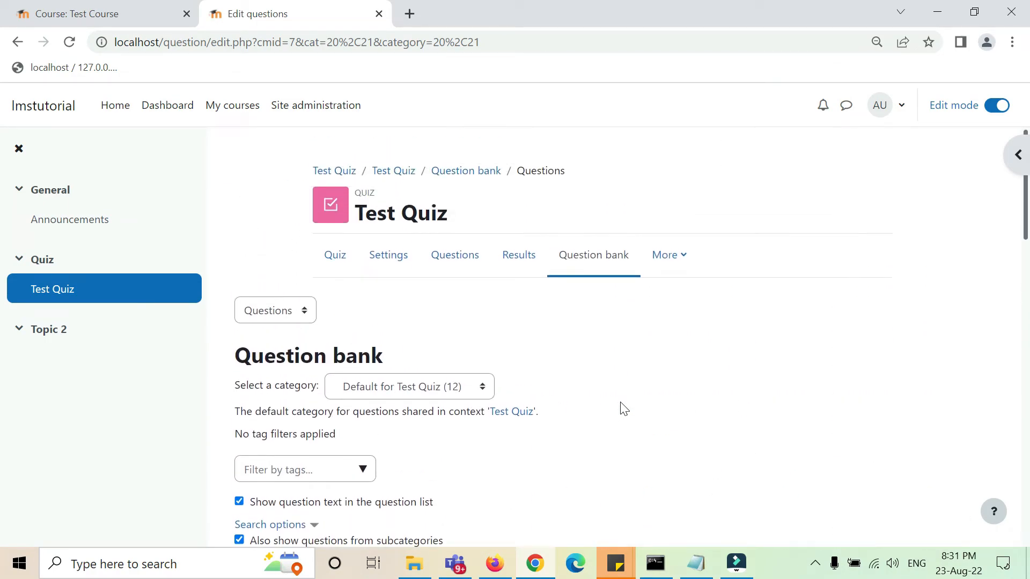
pyautogui.click(342, 273)
pyautogui.scroll(-2, 772, 329)
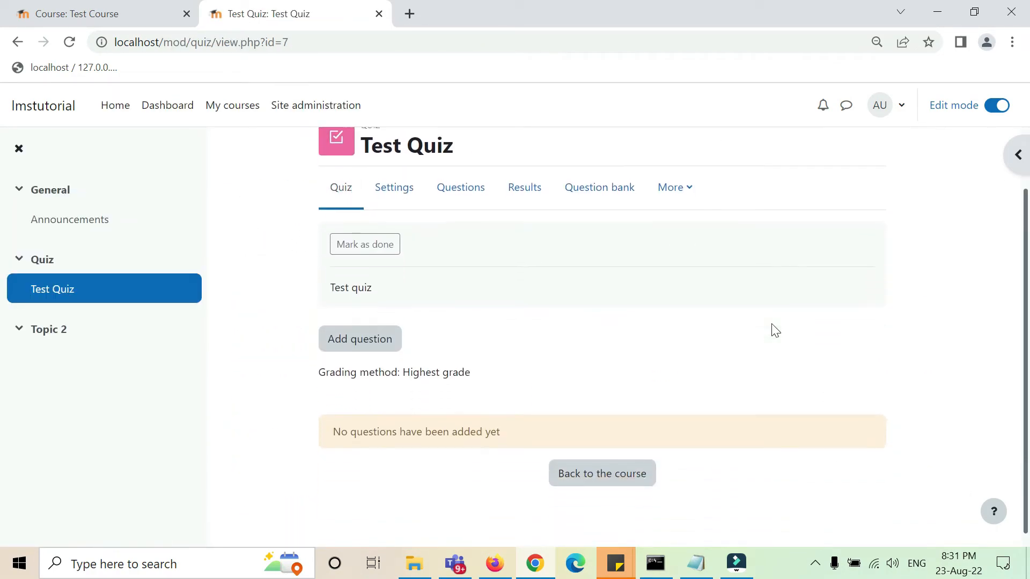
pyautogui.click(383, 339)
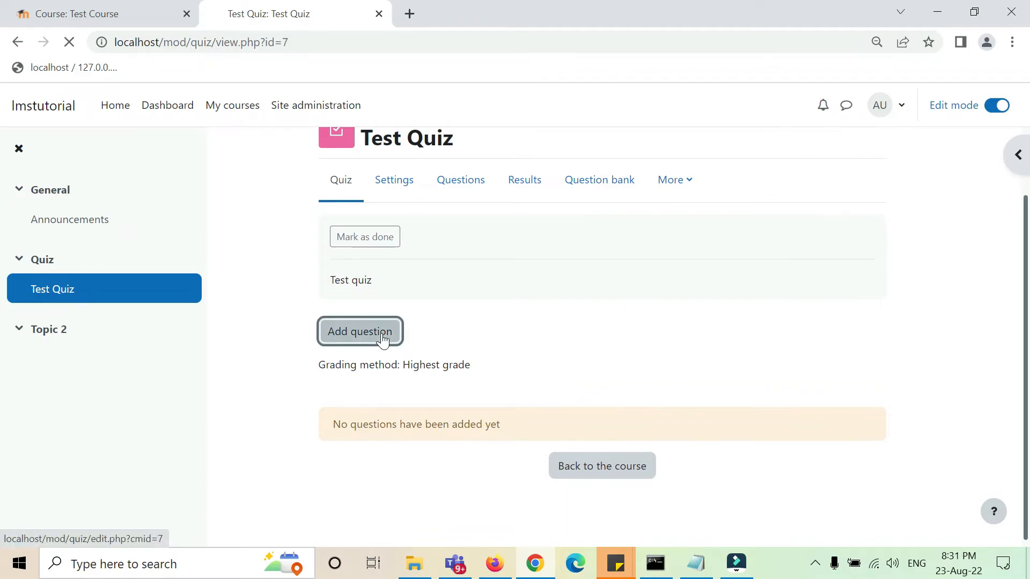
pyautogui.scroll(-2, 615, 311)
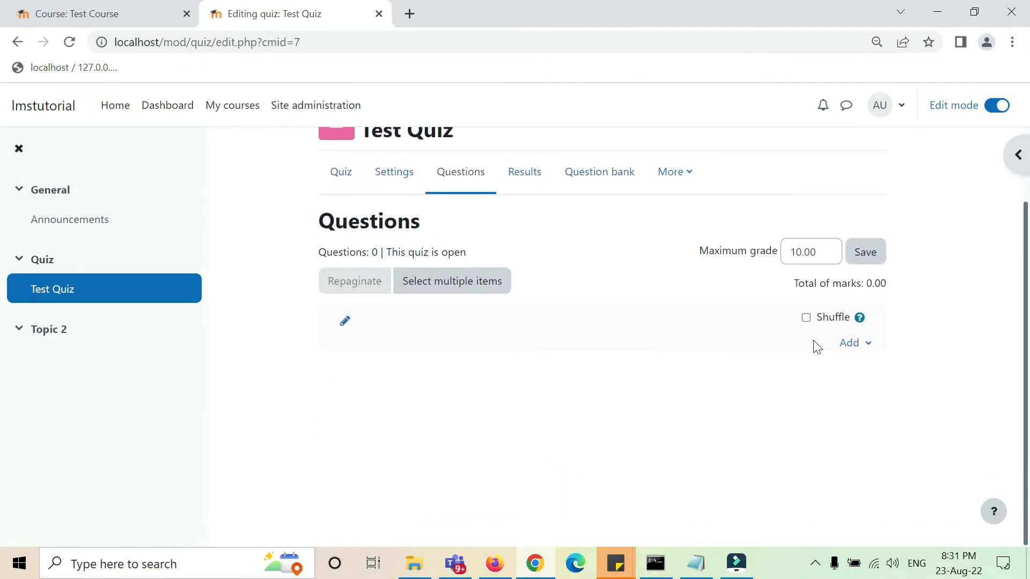
# Look through the questions offered for adding from the question bank, and close the list without adding any.
pyautogui.click(851, 344)
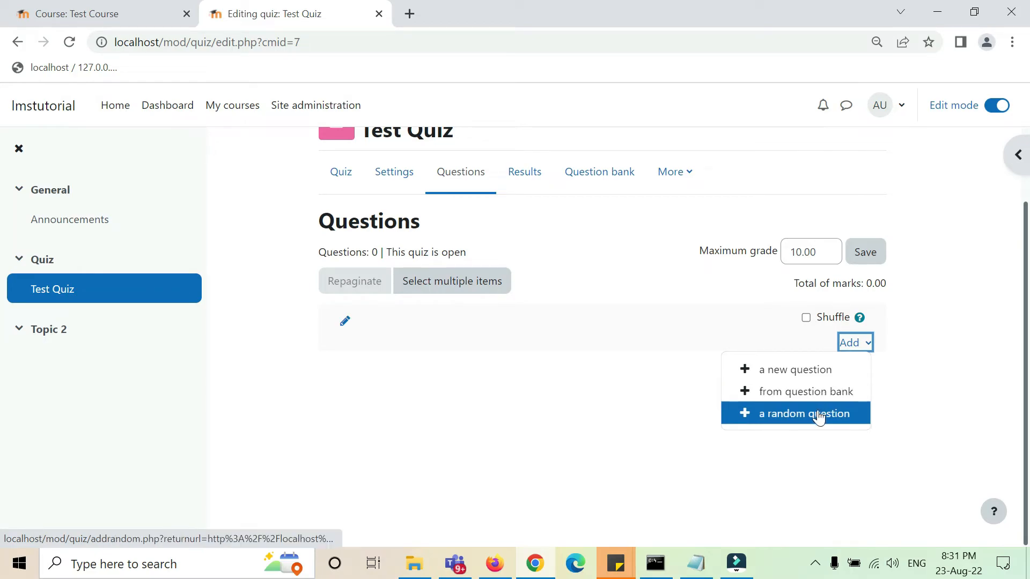
pyautogui.click(816, 394)
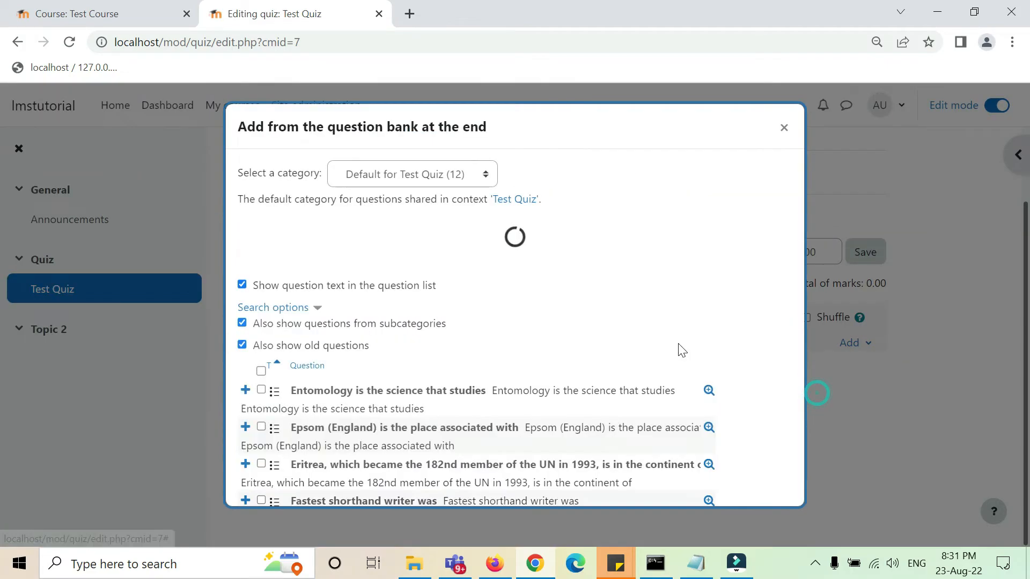
pyautogui.scroll(-6, 681, 350)
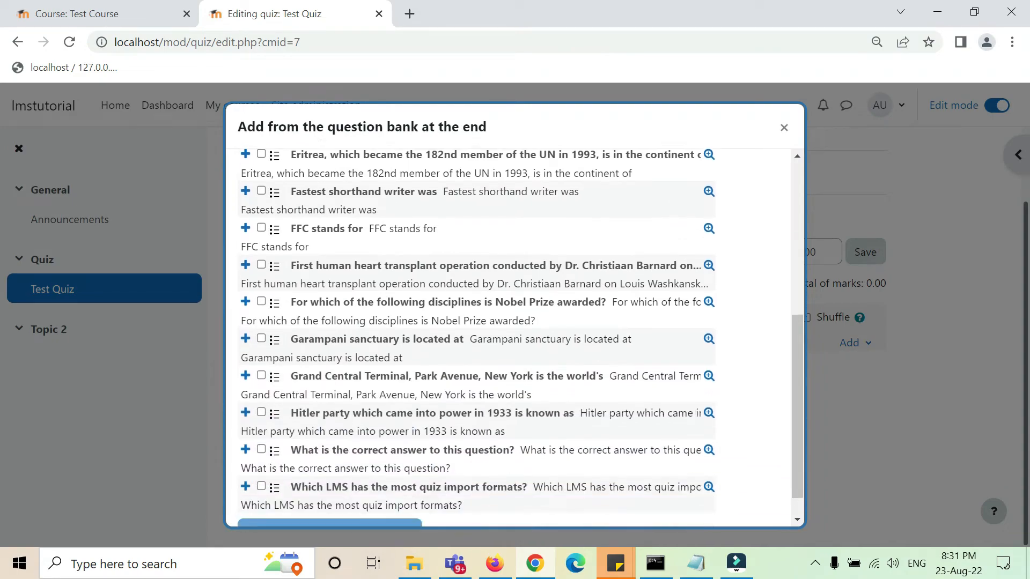
pyautogui.scroll(3, 681, 350)
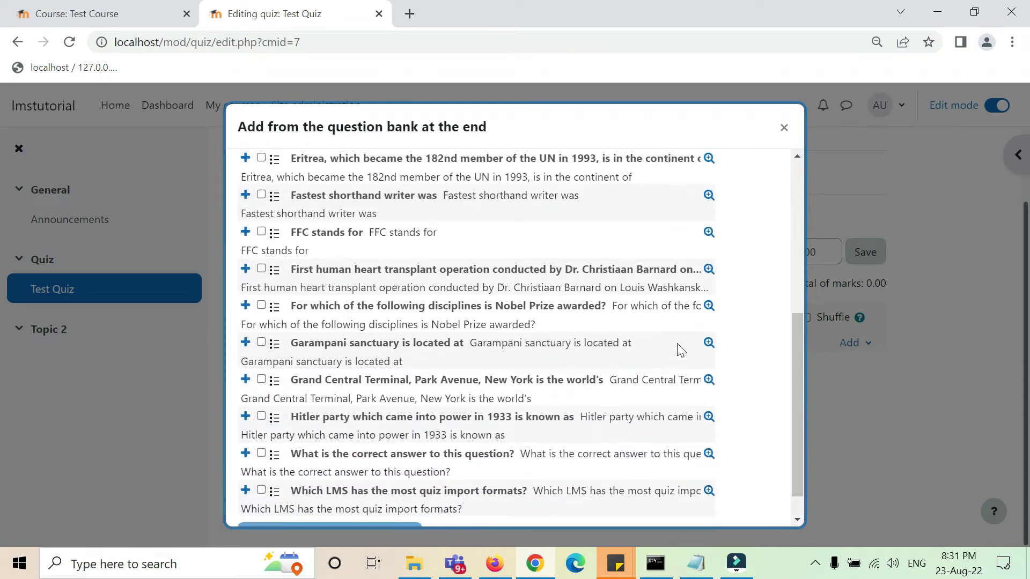
pyautogui.scroll(-1, 682, 349)
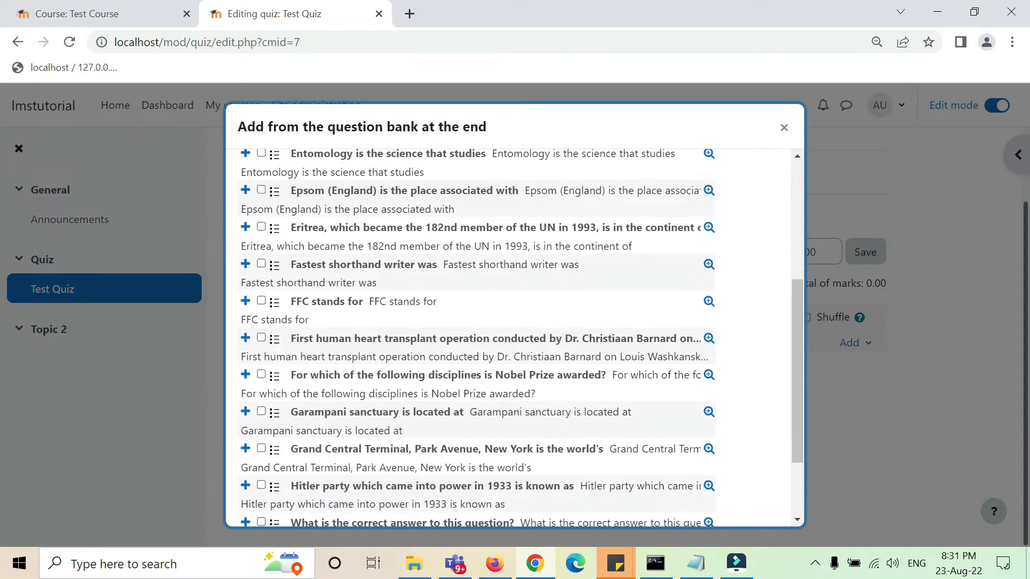
pyautogui.scroll(-2, 477, 338)
pyautogui.click(784, 127)
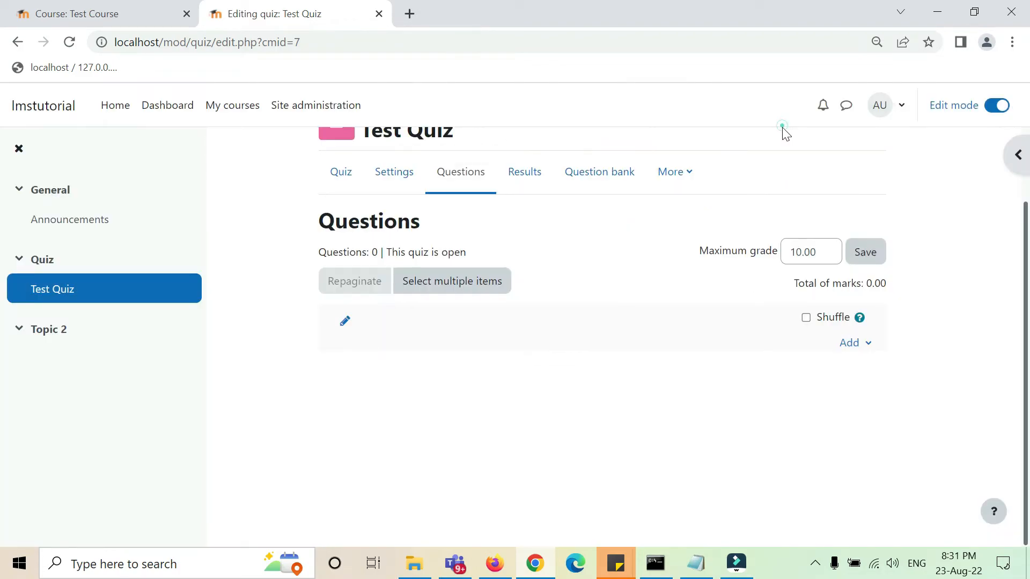
# Add 4 random questions from the Default for Test Quiz category to the end of the quiz.
pyautogui.click(857, 344)
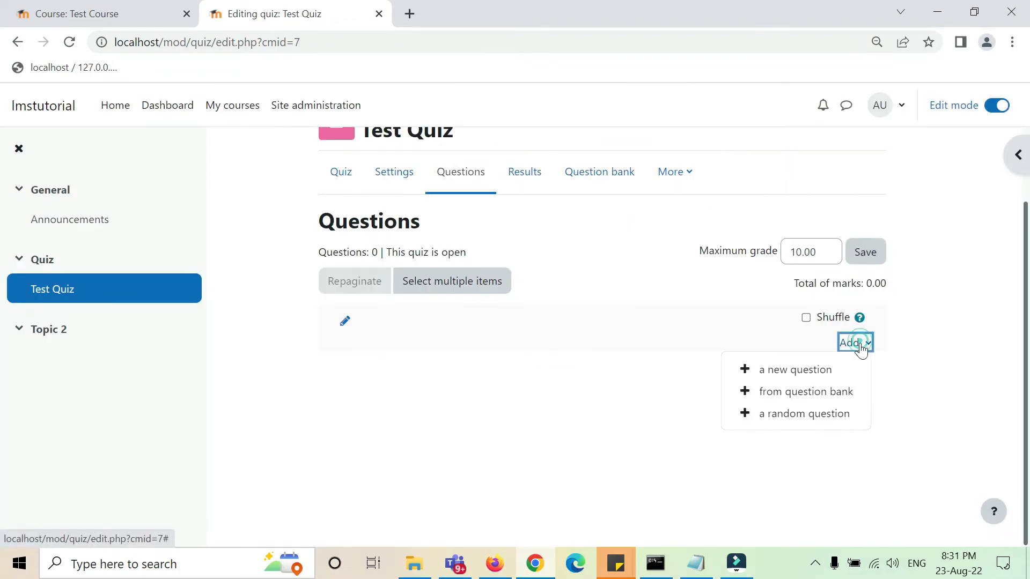
pyautogui.click(815, 417)
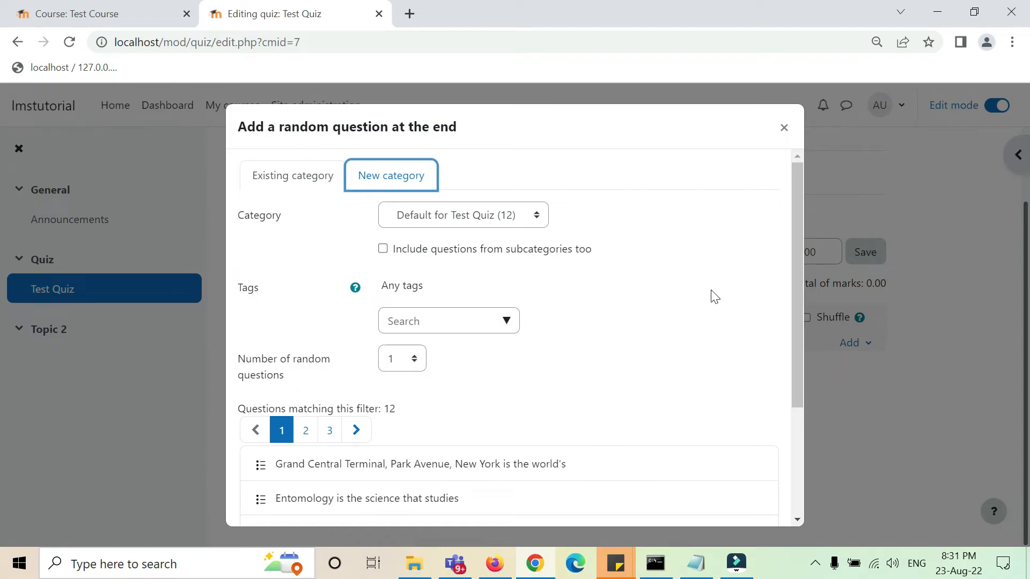
pyautogui.scroll(-3, 714, 295)
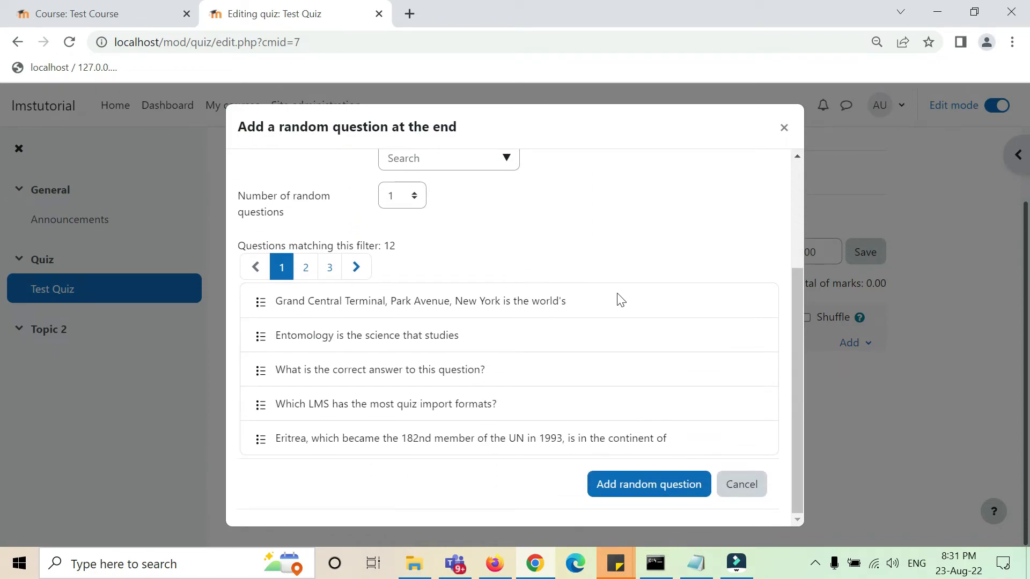
pyautogui.scroll(3, 618, 299)
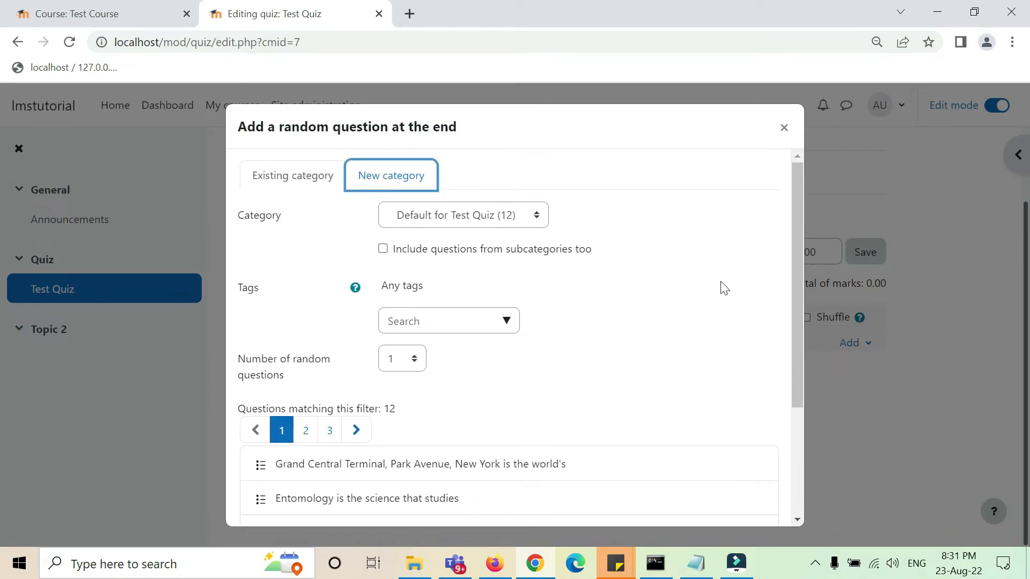
pyautogui.click(414, 360)
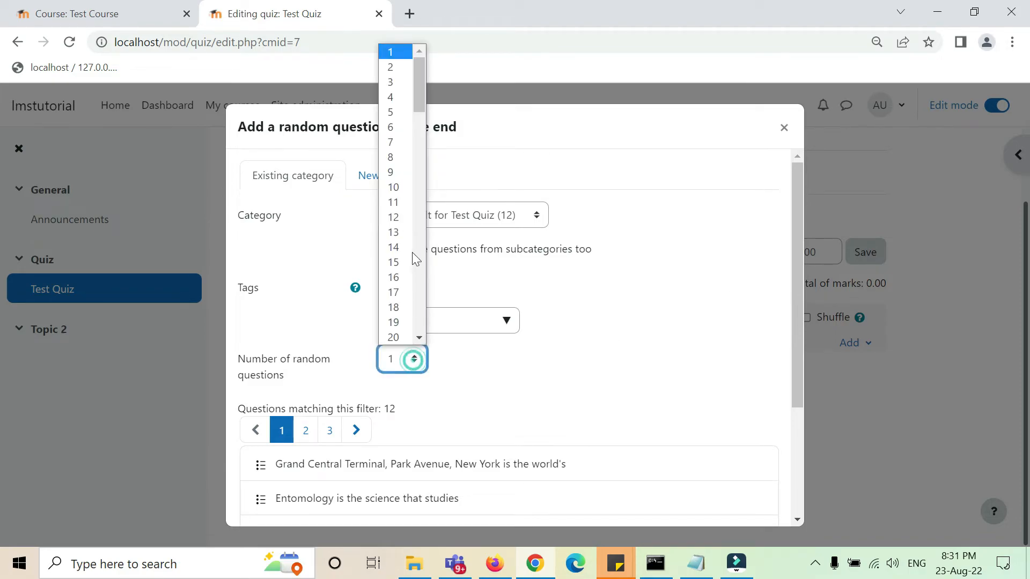
pyautogui.click(401, 111)
pyautogui.click(404, 358)
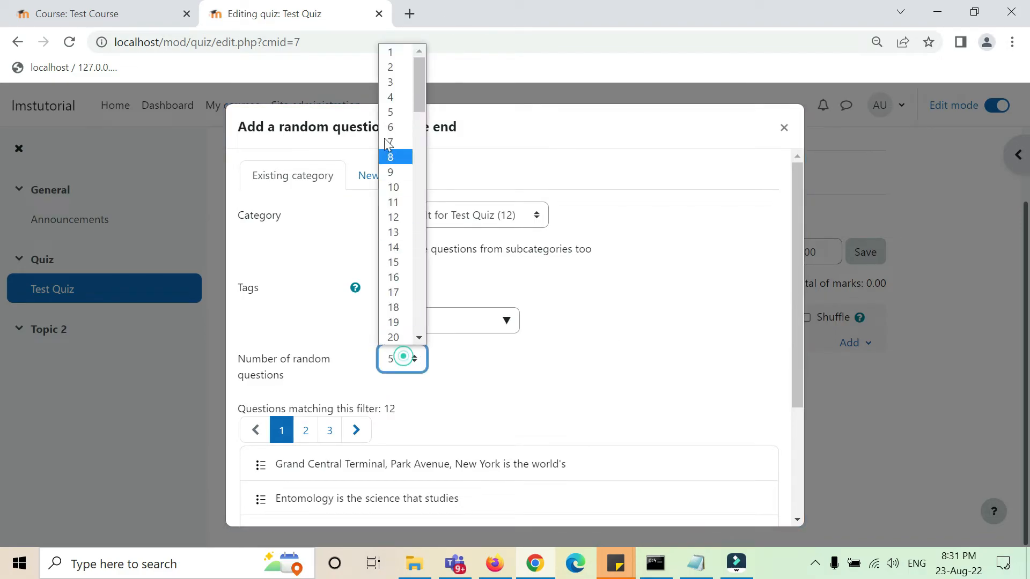
pyautogui.click(390, 97)
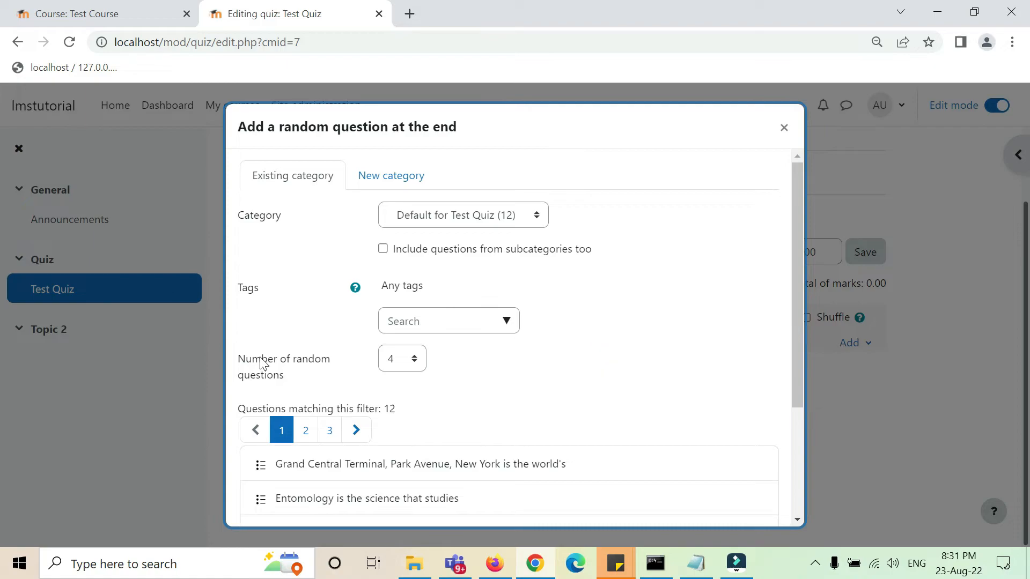
pyautogui.moveTo(260, 358); pyautogui.dragTo(346, 376)
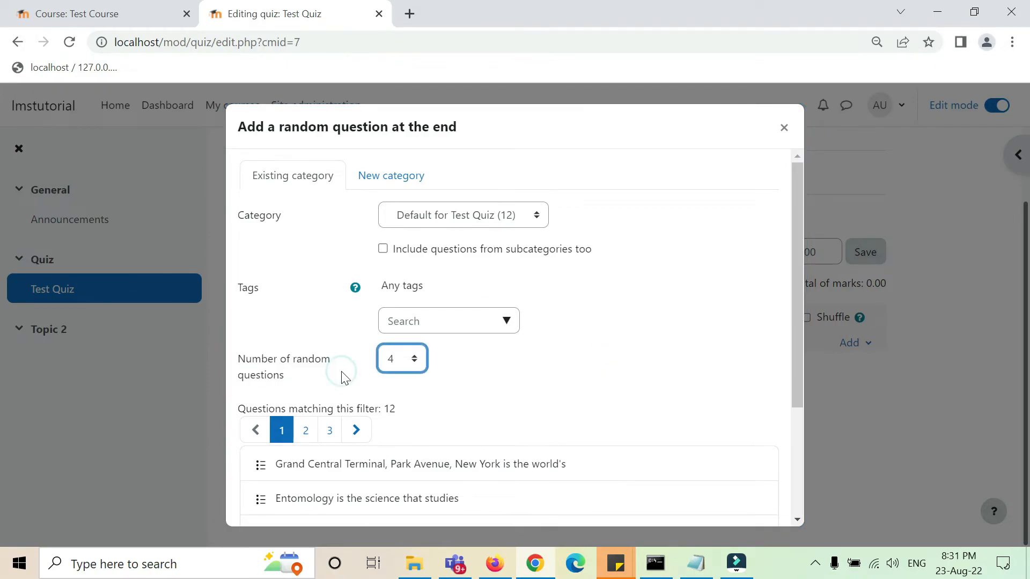
pyautogui.scroll(-3, 630, 349)
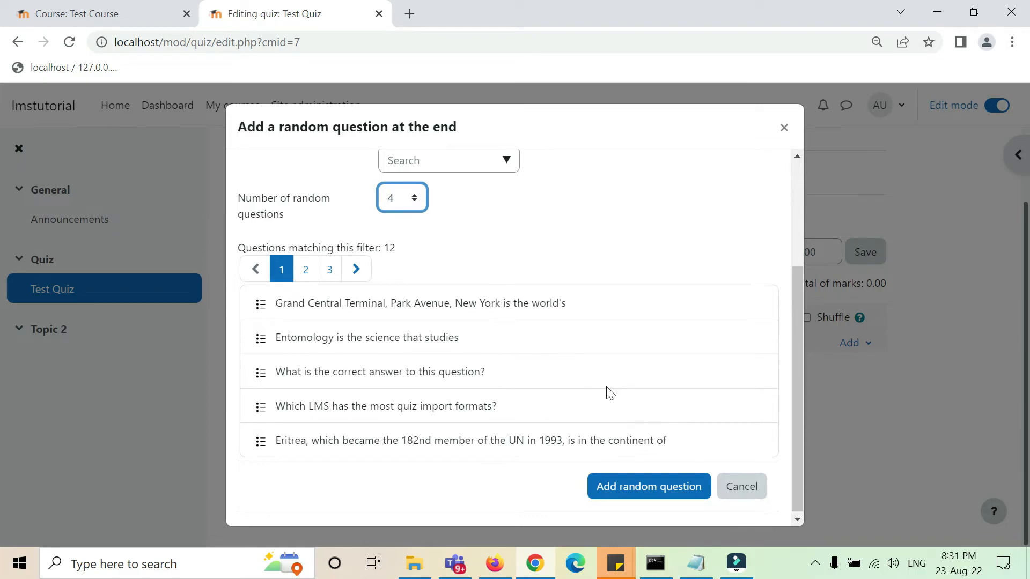
pyautogui.click(632, 487)
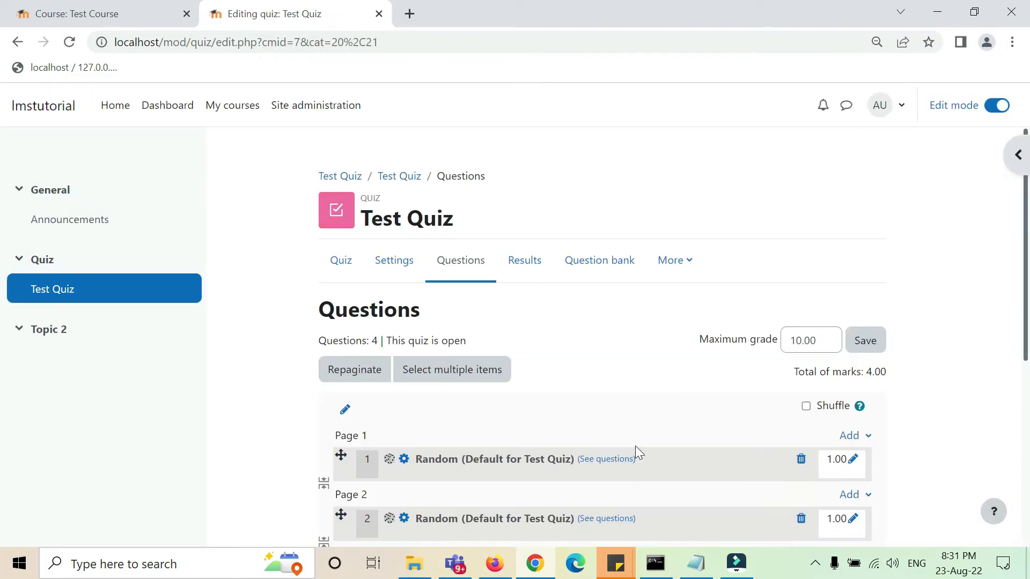
# Review the random questions added to the quiz and how they are distributed across its pages.
pyautogui.scroll(-5, 638, 446)
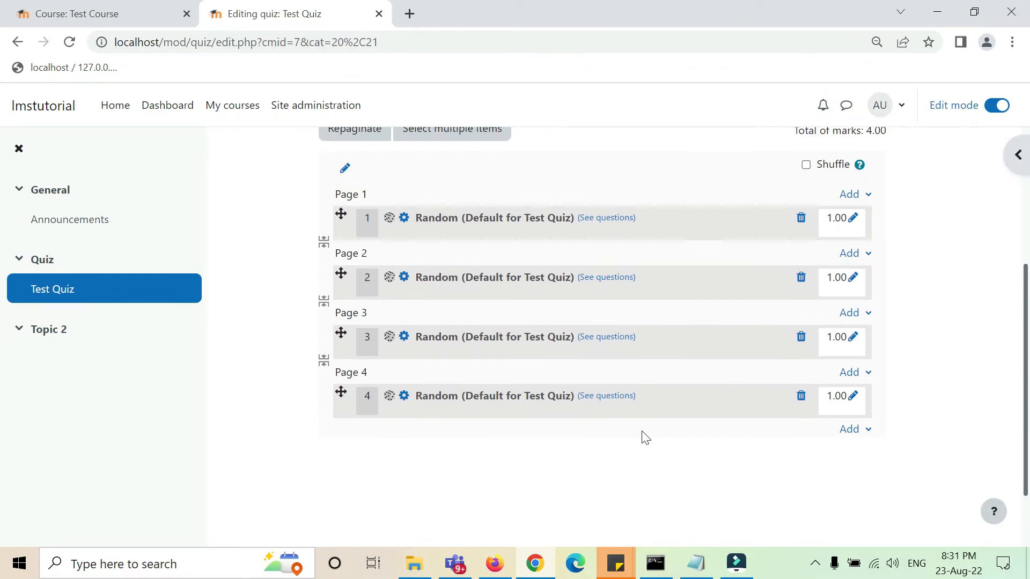
pyautogui.scroll(2, 499, 246)
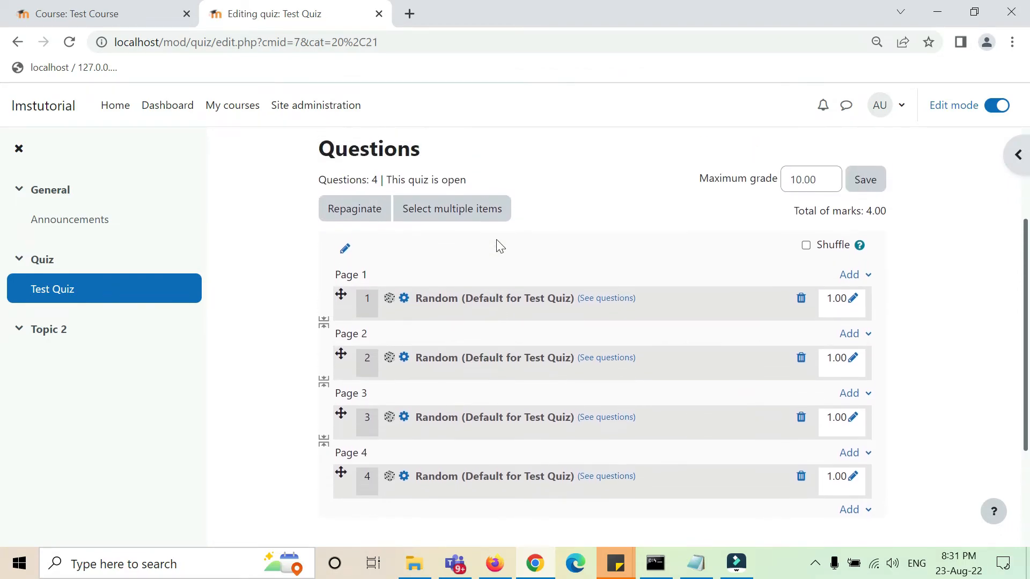
pyautogui.scroll(-2, 623, 345)
pyautogui.scroll(4, 623, 345)
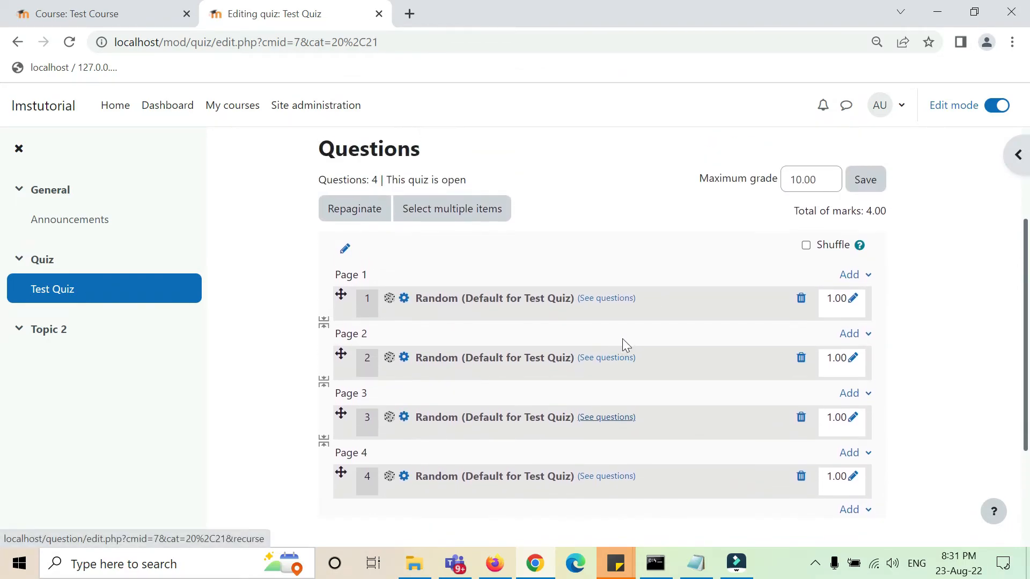
pyautogui.scroll(-3, 624, 345)
pyautogui.scroll(3, 622, 339)
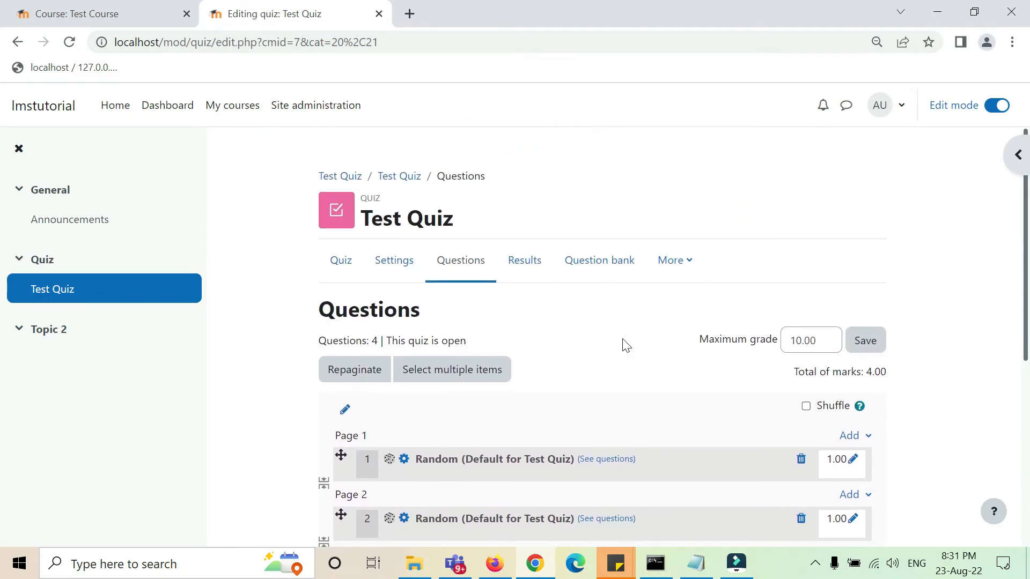
pyautogui.scroll(-3, 946, 201)
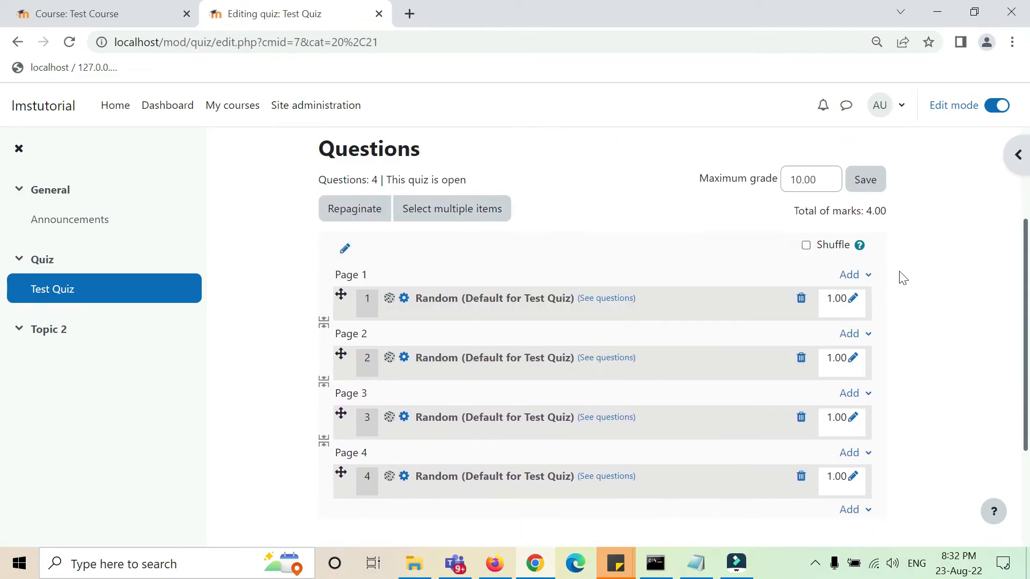
# Turn off edit mode and start a preview of Test Quiz from its overview page.
pyautogui.click(997, 106)
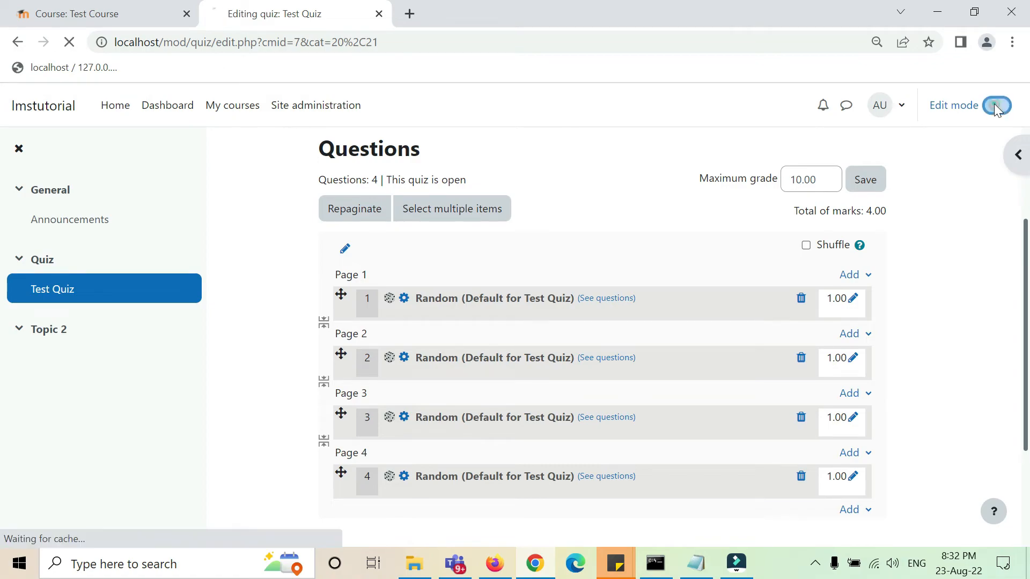
pyautogui.click(342, 262)
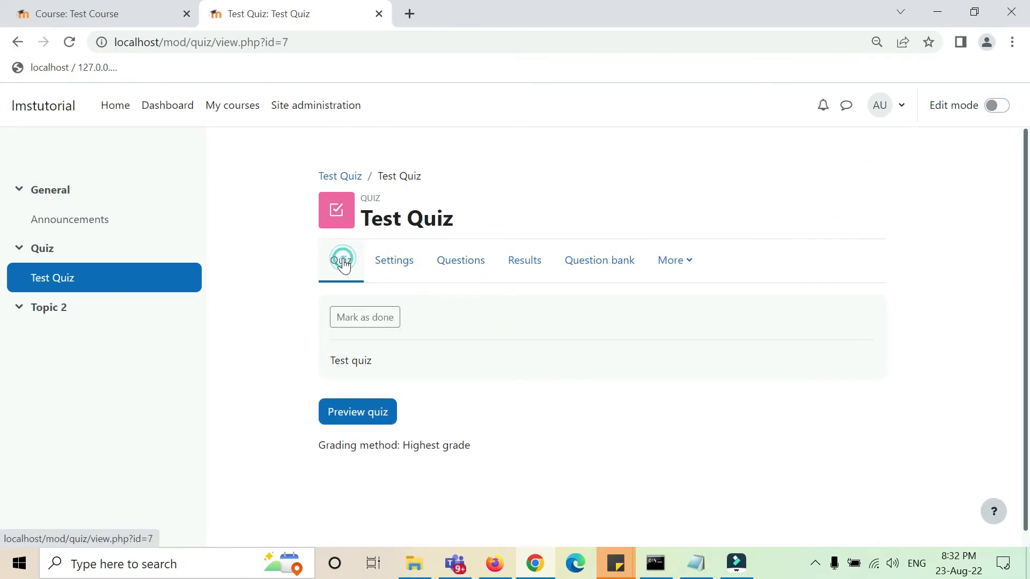
pyautogui.scroll(-1, 650, 281)
pyautogui.click(345, 398)
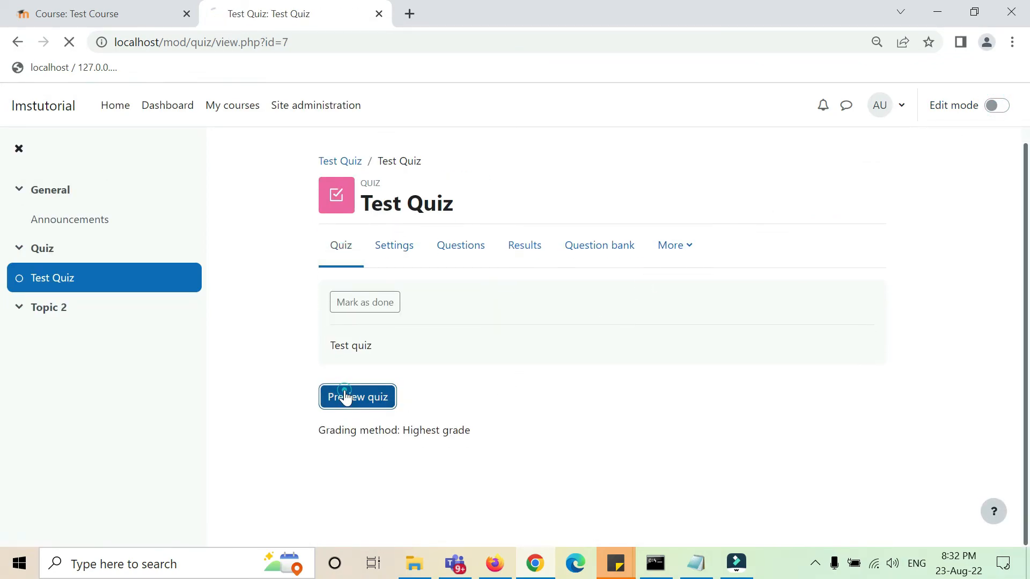
# Answer question 1 with Nazi Party and question 2 with Literature, Peace and Economics, and continue to question 3.
pyautogui.scroll(-1, 775, 311)
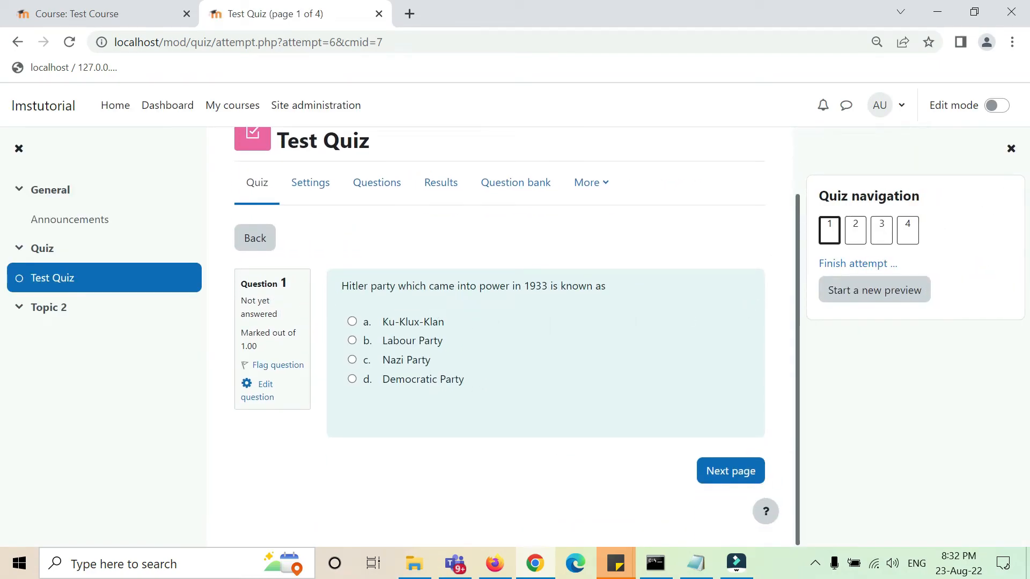
pyautogui.click(351, 362)
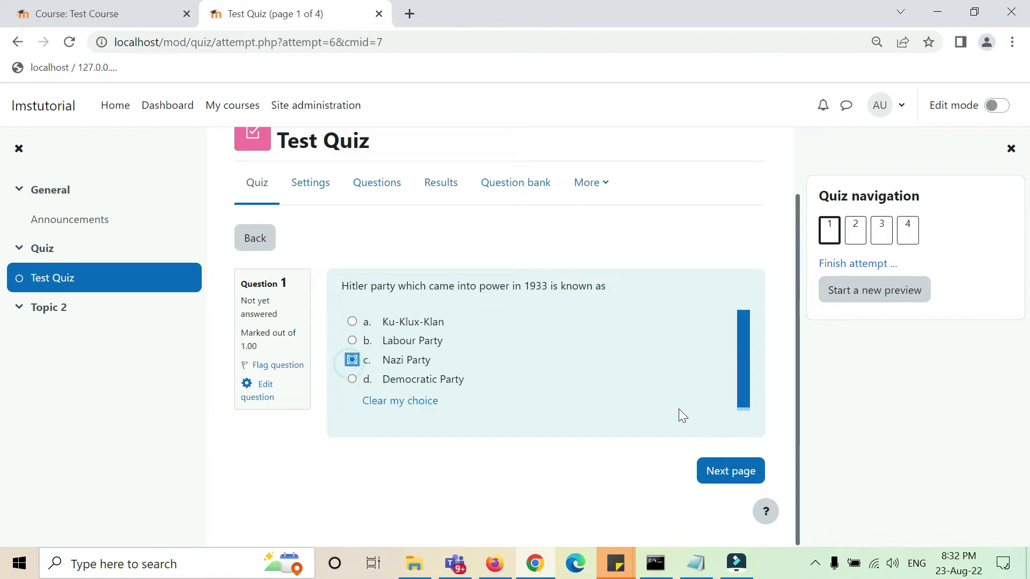
pyautogui.click(729, 473)
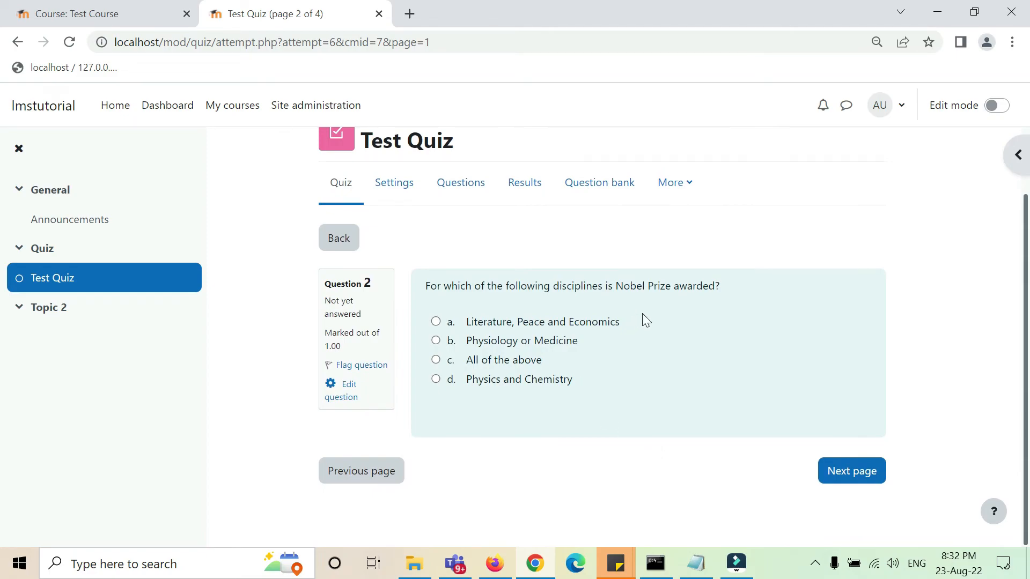
pyautogui.click(536, 322)
pyautogui.click(852, 471)
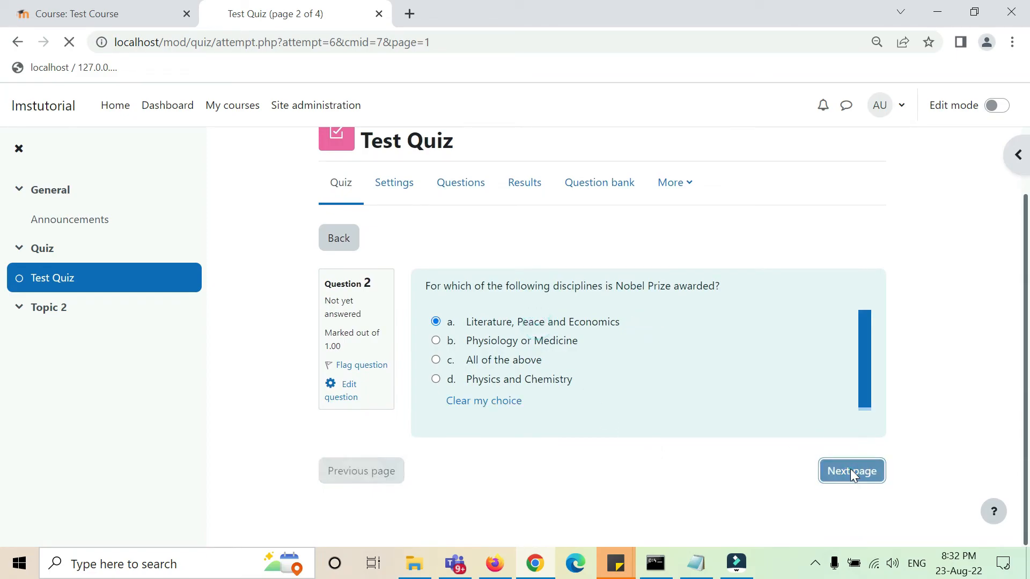
# Answer question 3 with Snooker and question 4 with Film Finance Corporation.
pyautogui.click(436, 400)
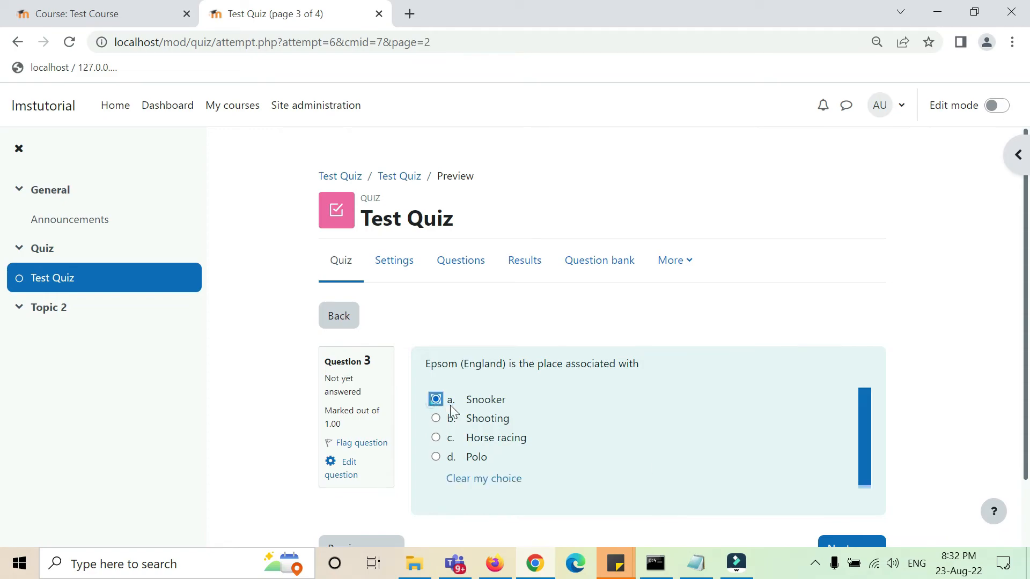
pyautogui.scroll(-2, 847, 489)
pyautogui.click(844, 474)
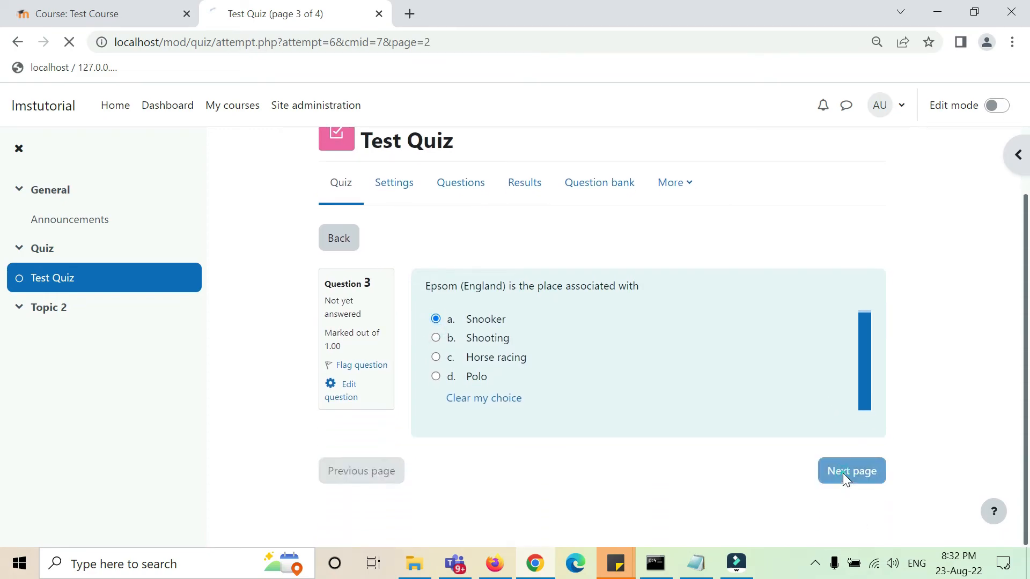
pyautogui.click(436, 380)
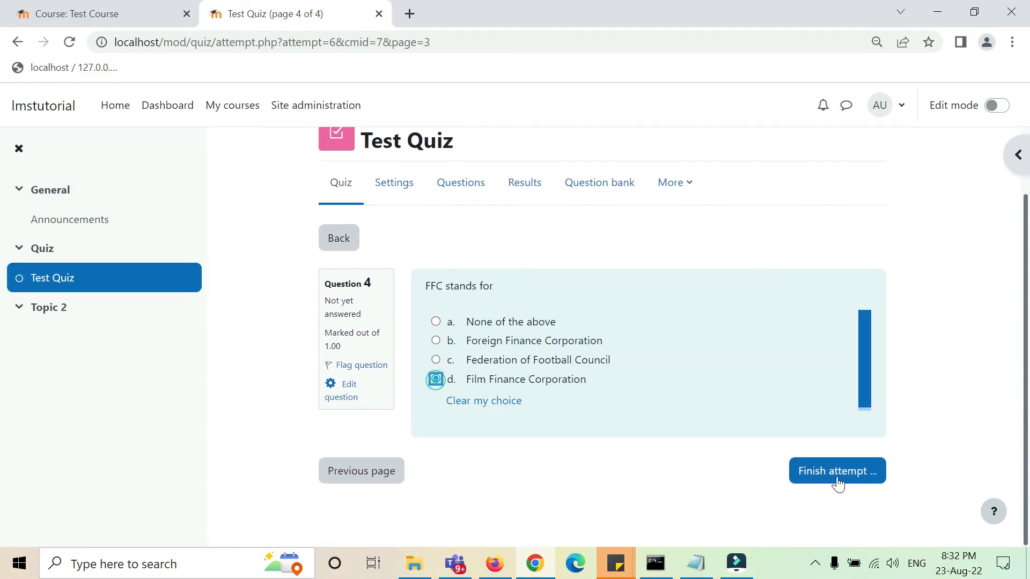
# Finish the Test Quiz preview attempt and submit all answers, confirming the submission.
pyautogui.click(809, 475)
pyautogui.scroll(-1, 654, 418)
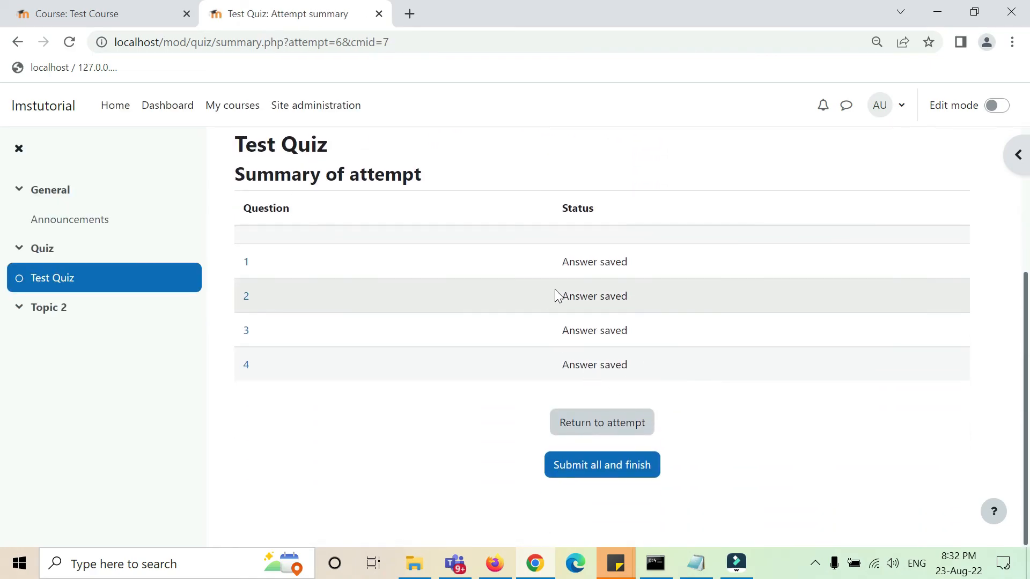
pyautogui.click(609, 465)
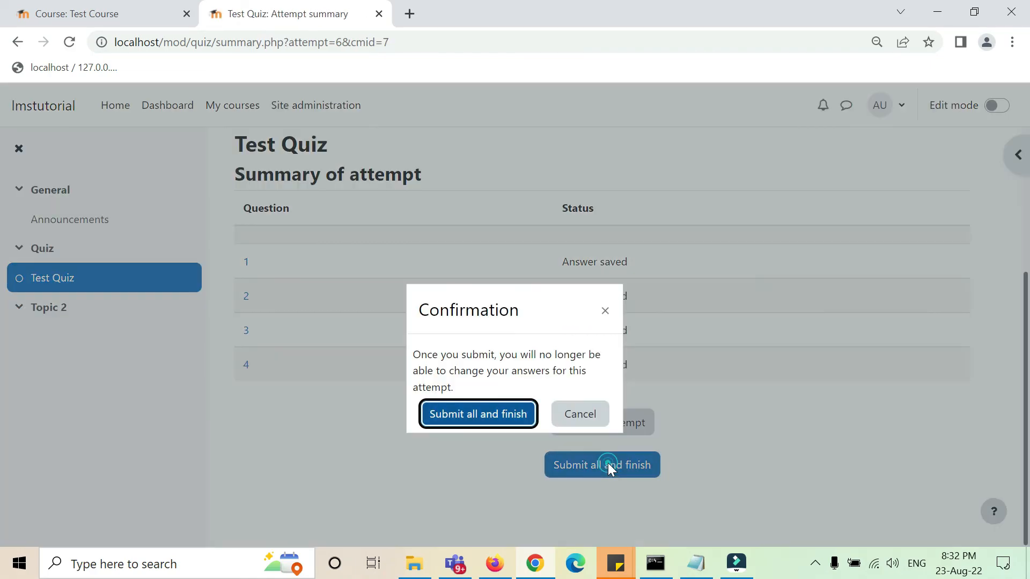
pyautogui.click(480, 416)
# Review the marked answers of the submitted attempt, finish the review, and check the summary of previous attempts.
pyautogui.scroll(-4, 465, 314)
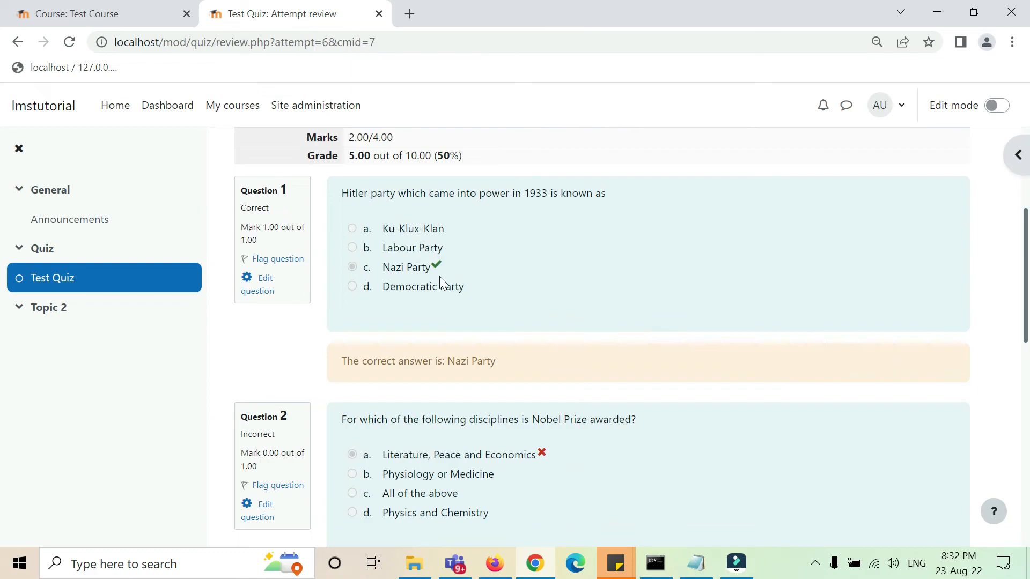
pyautogui.scroll(-10, 439, 276)
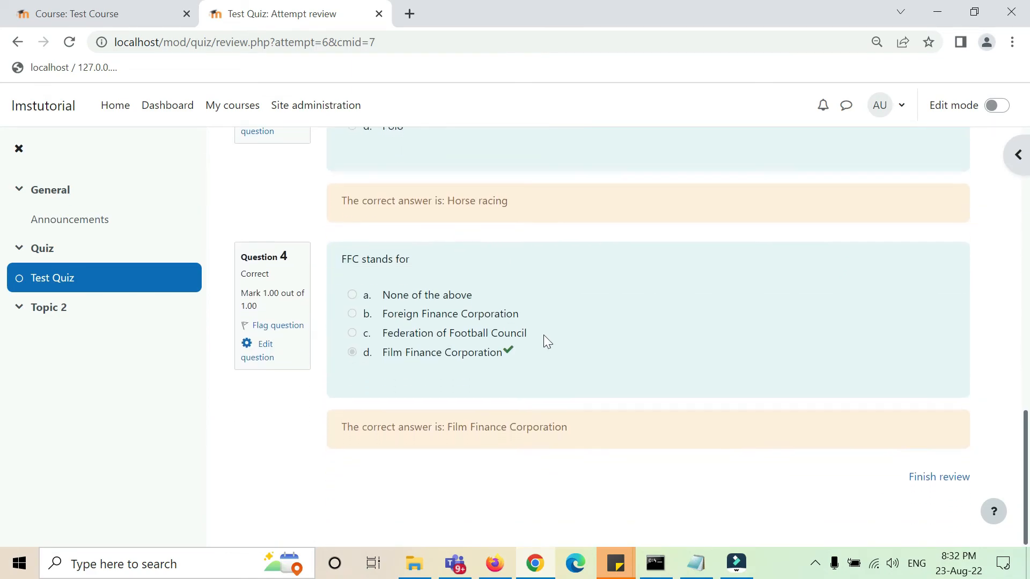
pyautogui.click(944, 477)
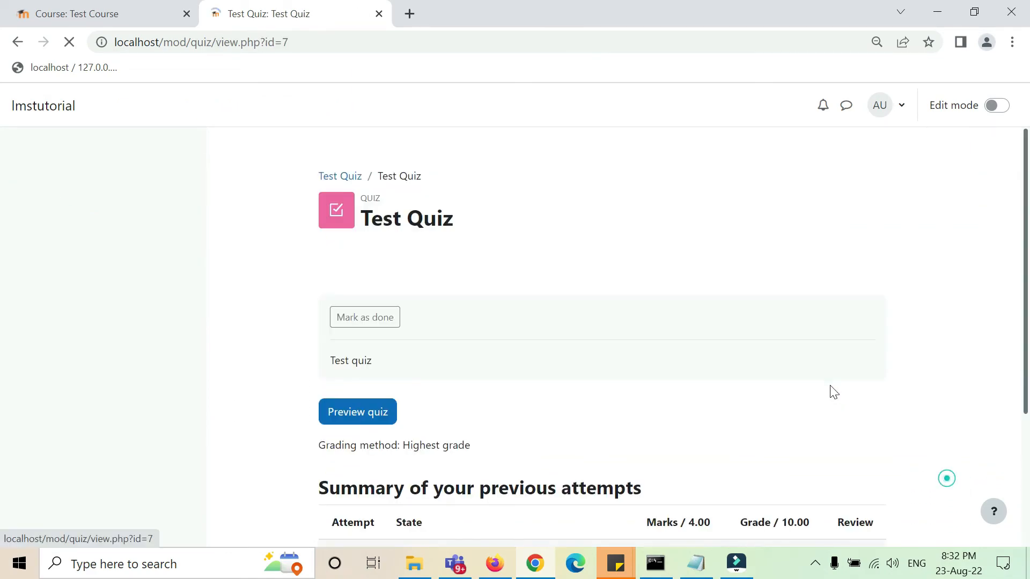
pyautogui.scroll(-4, 833, 392)
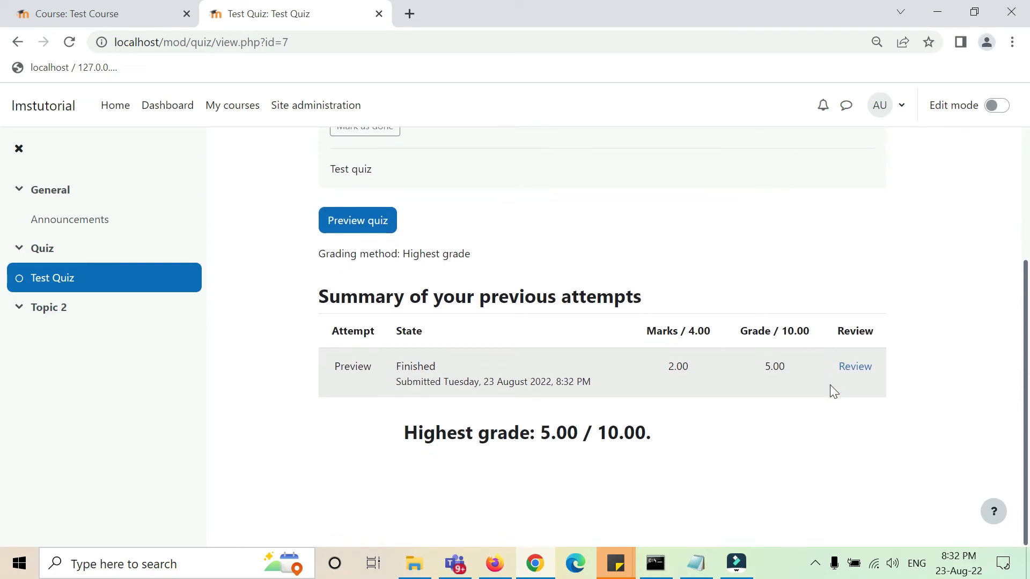
# Start another preview of Test Quiz to check which random question comes first, and return to the quiz overview page.
pyautogui.click(374, 226)
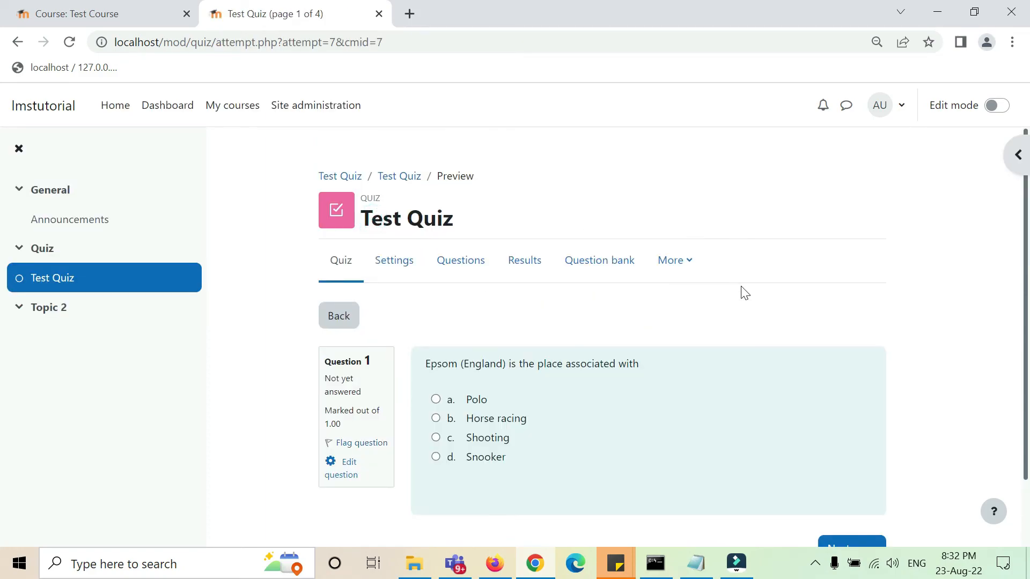
pyautogui.scroll(-2, 742, 292)
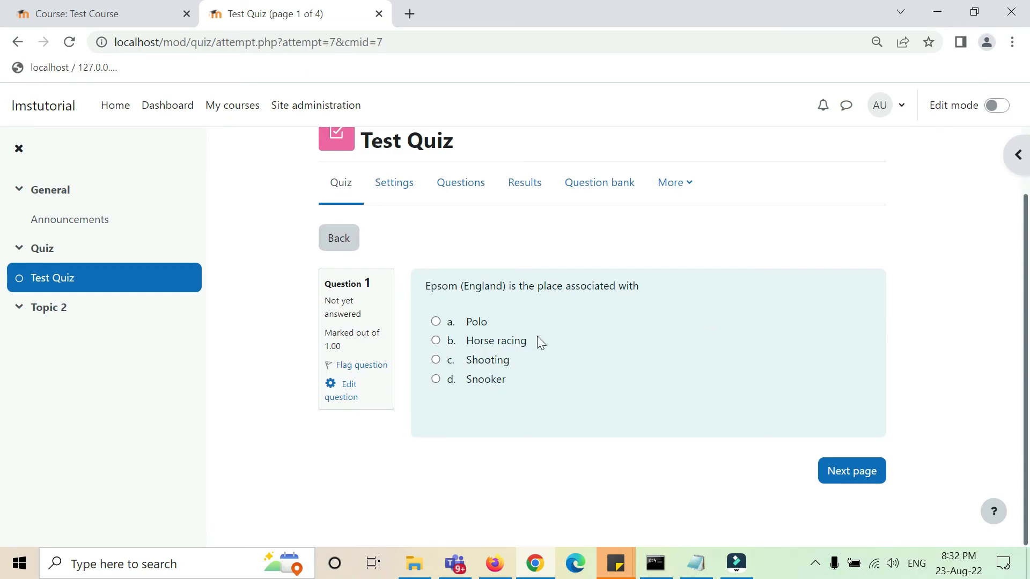
pyautogui.click(18, 42)
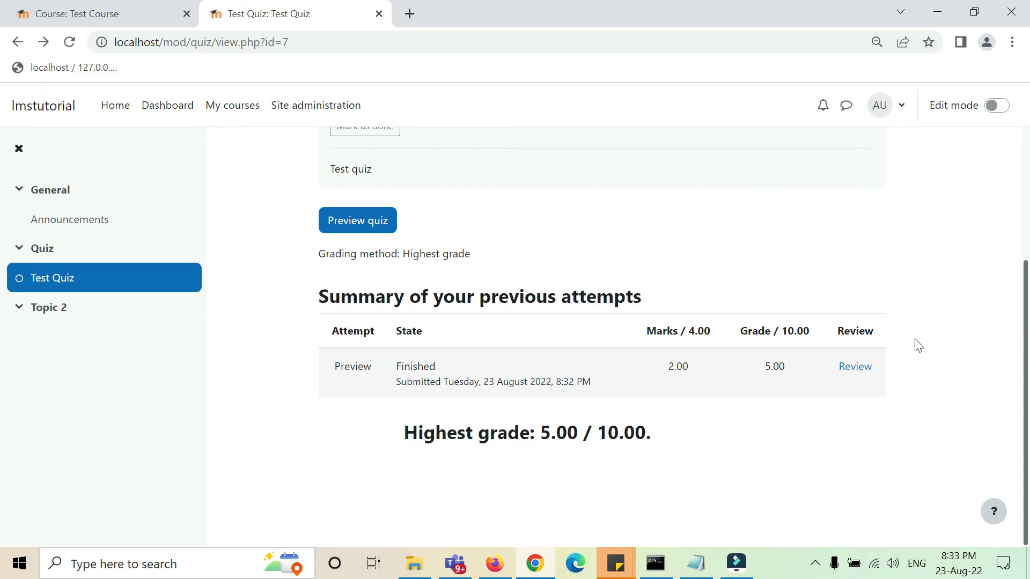
pyautogui.scroll(1, 918, 345)
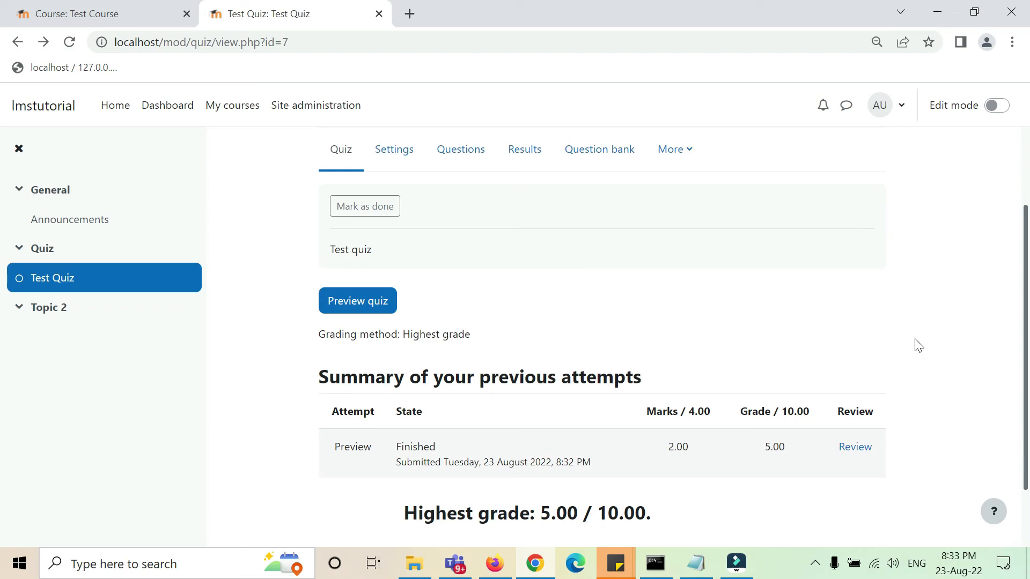
pyautogui.scroll(-3, 919, 345)
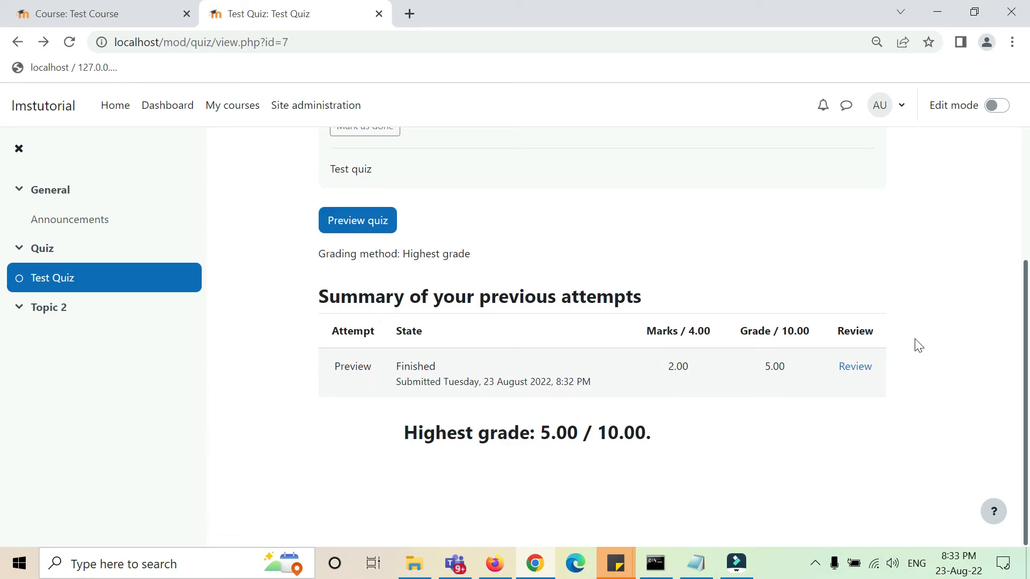